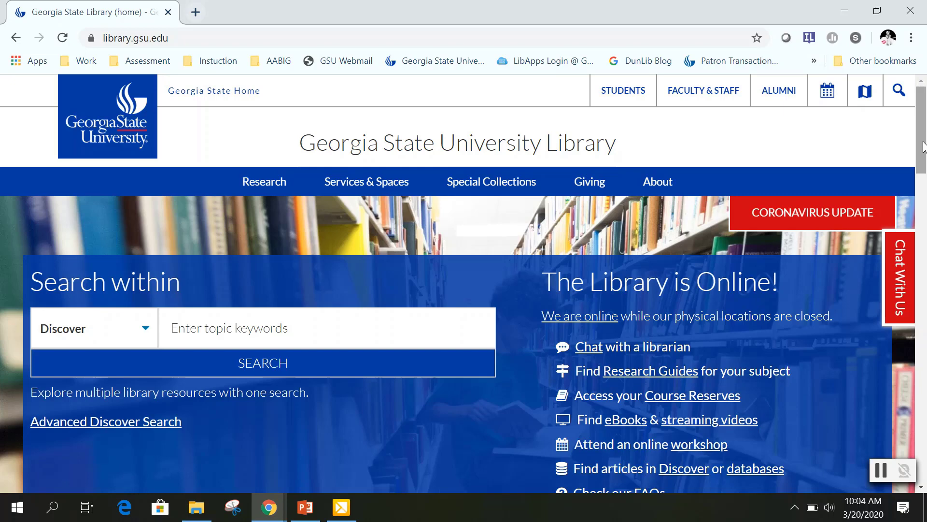
Step: Run a Discover search on the library home page for "student loan debt and mental health"
drag(923, 147, 923, 155)
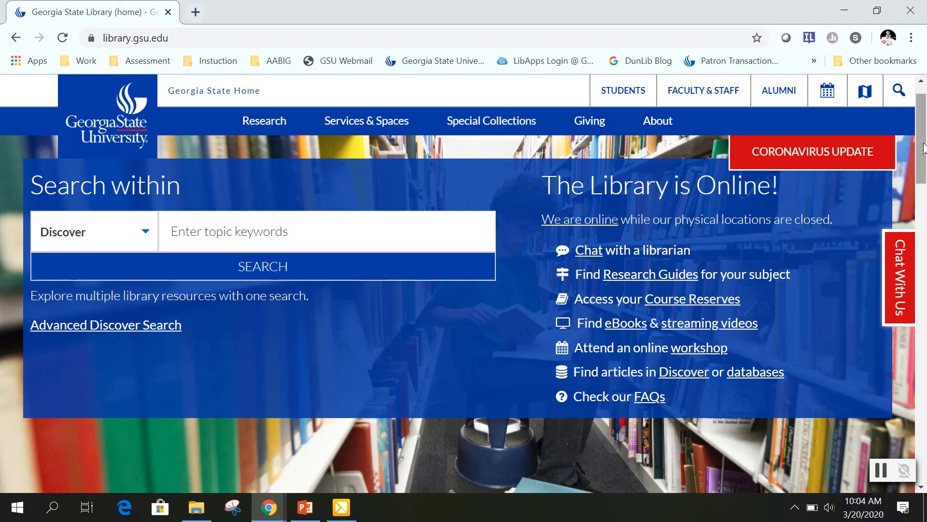
drag(920, 152, 920, 209)
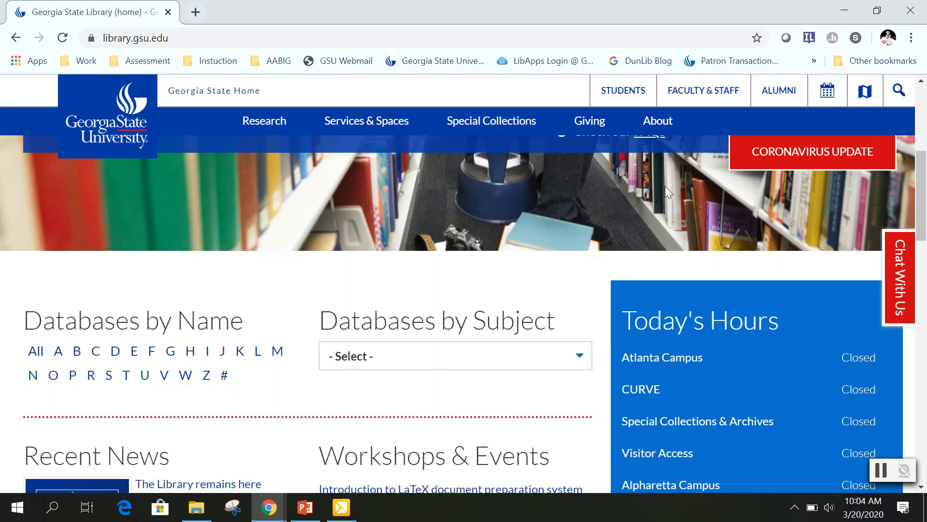
drag(920, 190, 921, 120)
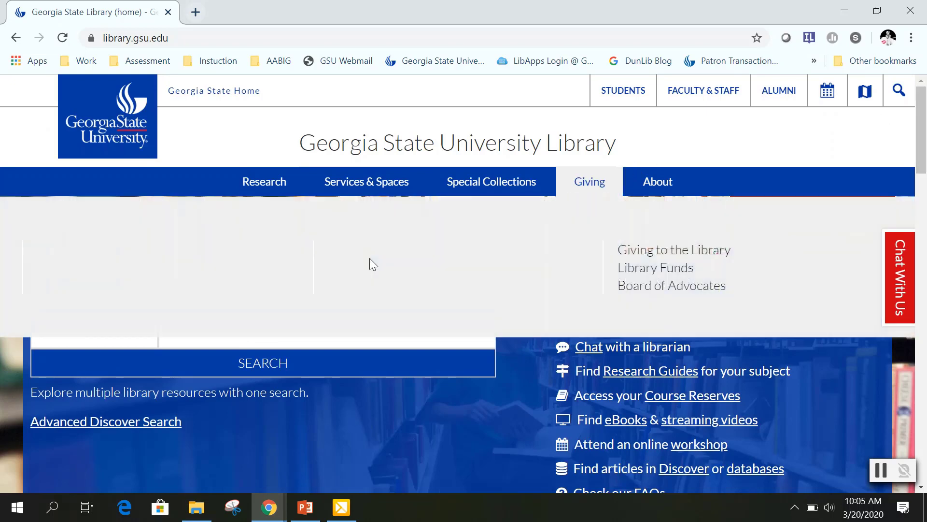
click(247, 326)
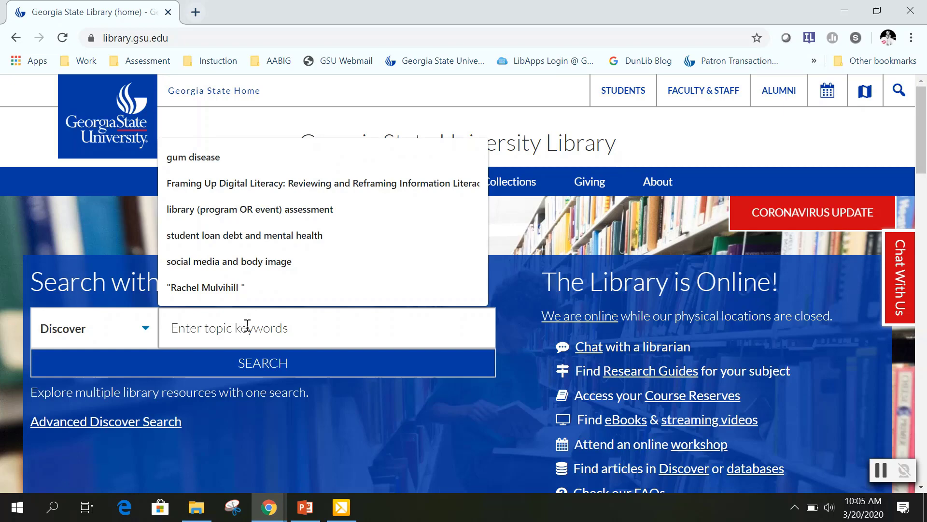
text(student)
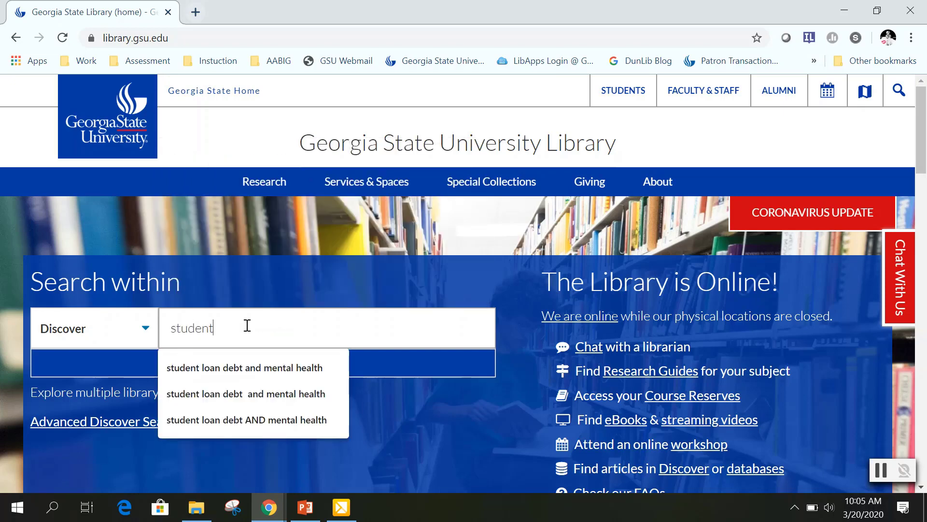
text( loan debt and)
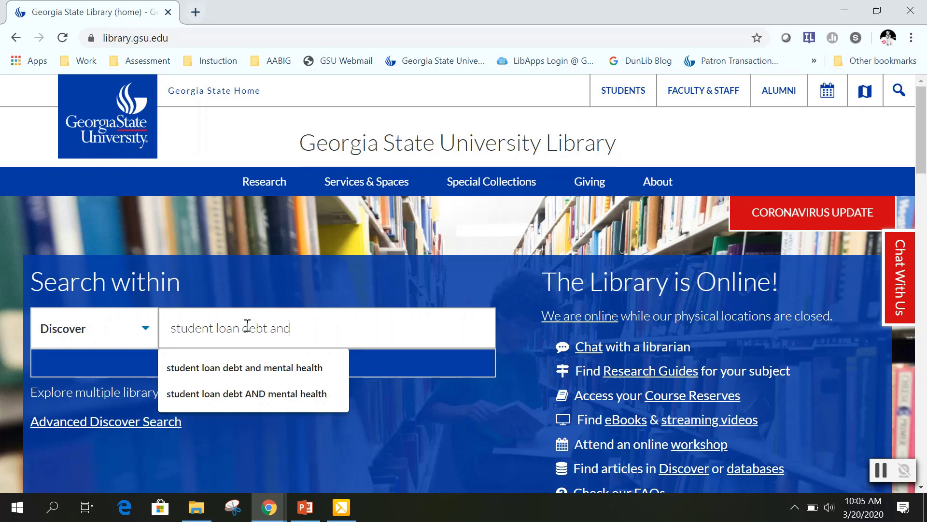
text( mental health)
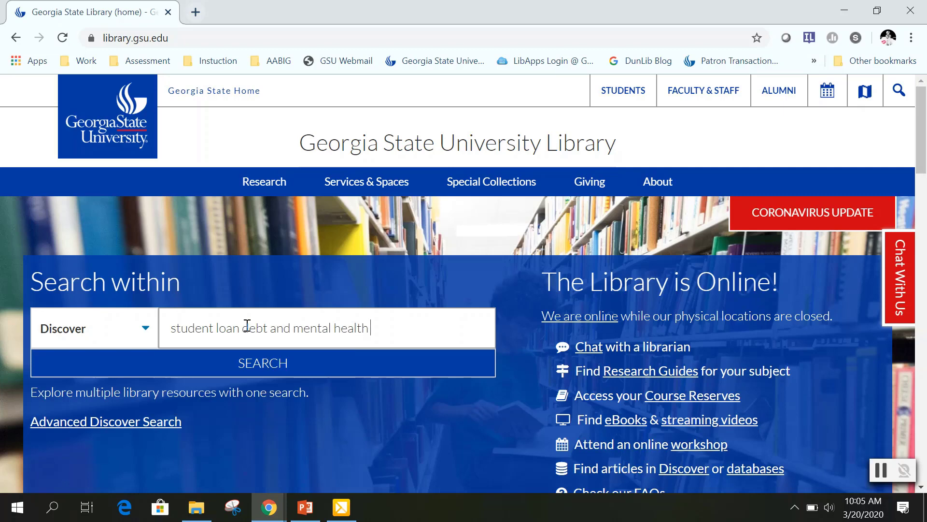
click(268, 367)
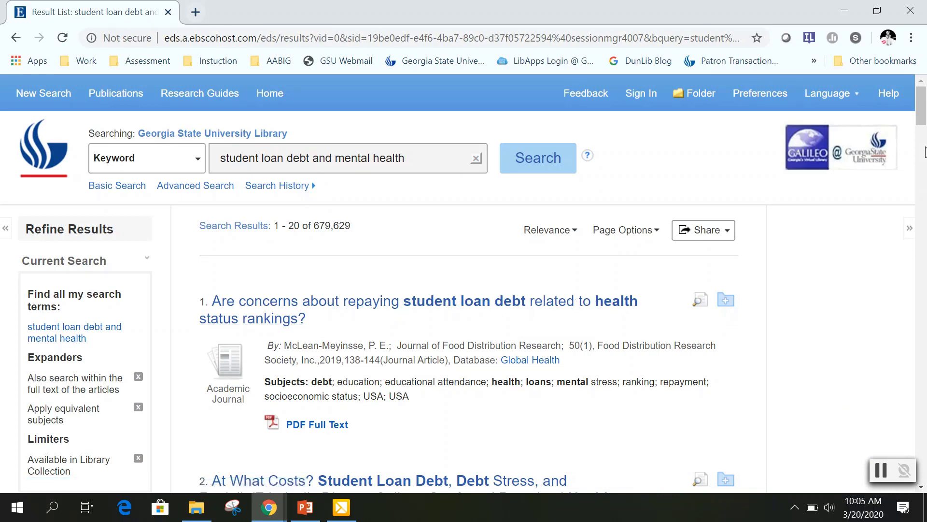
Step: Limit the search results to Scholarly (Peer Reviewed) Journals
drag(921, 124, 923, 130)
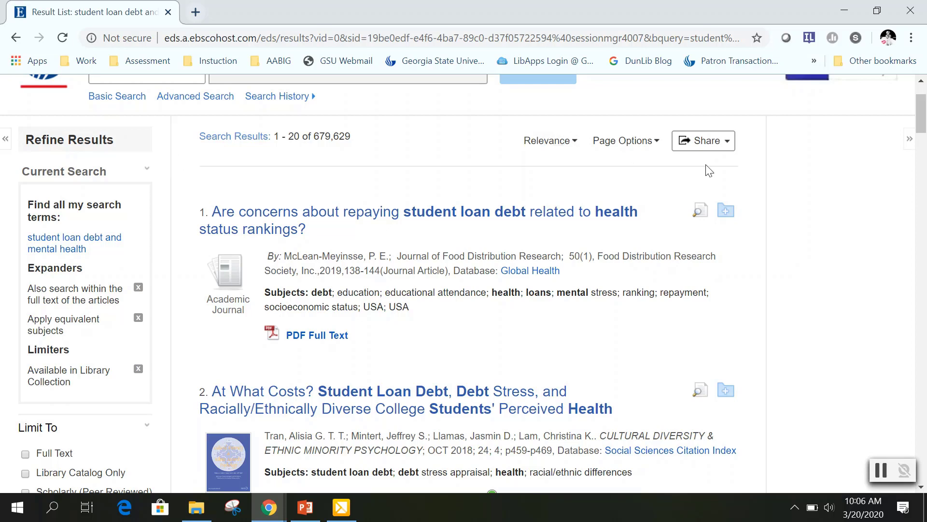
drag(924, 112, 924, 130)
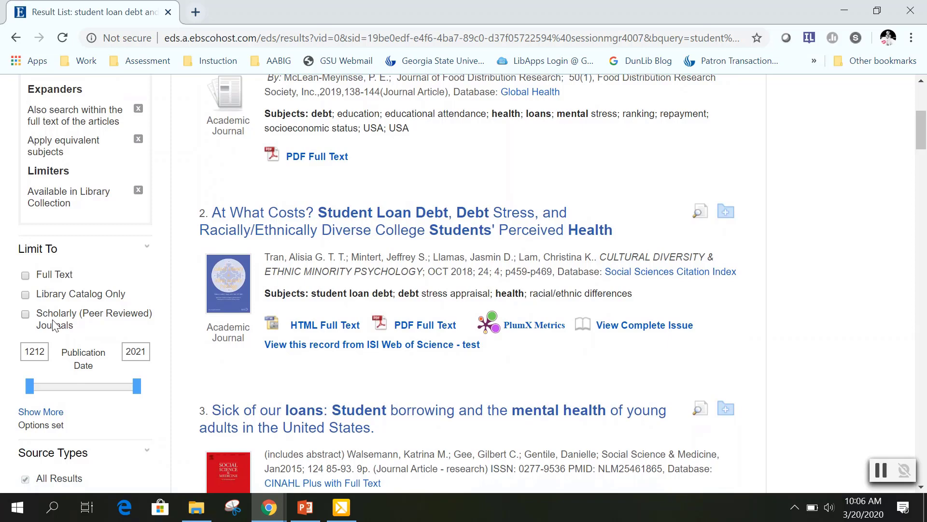
click(25, 316)
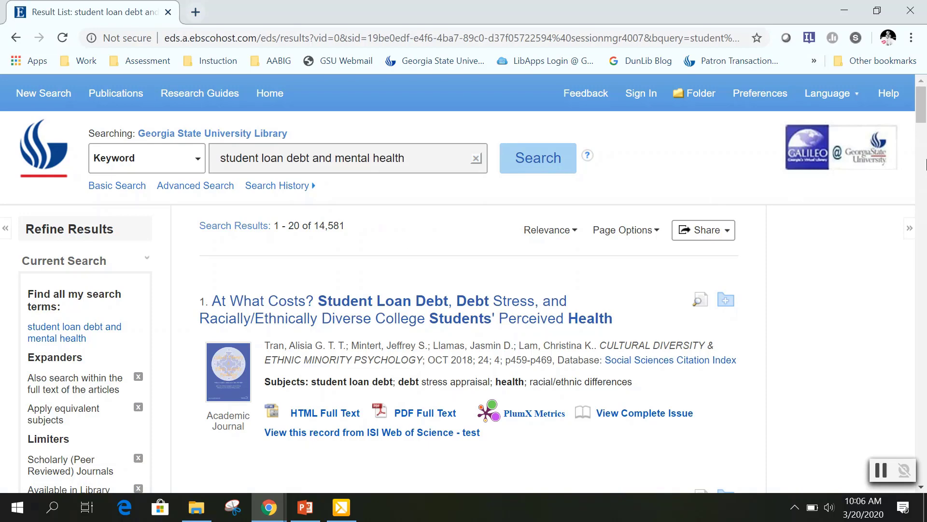
Step: Restrict the results by publication date, setting the starting year to 2010
drag(924, 103, 925, 136)
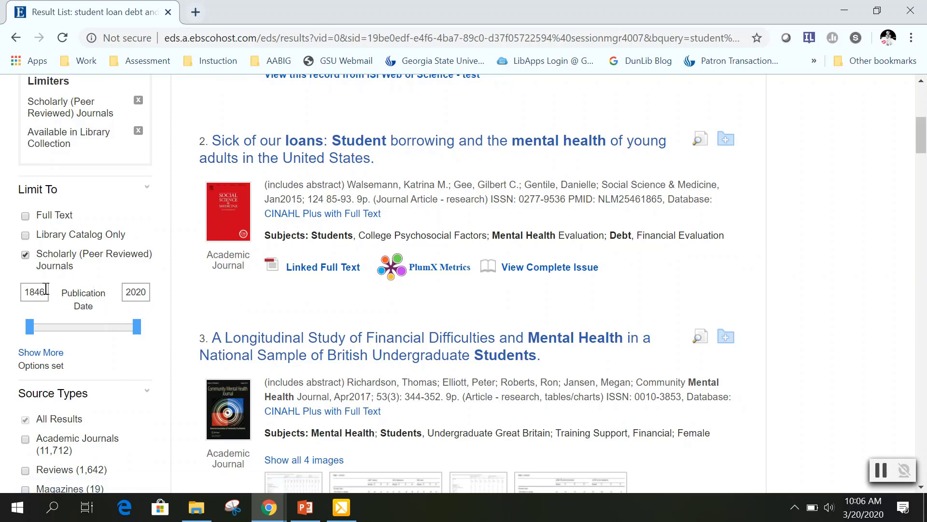
drag(46, 290, 22, 293)
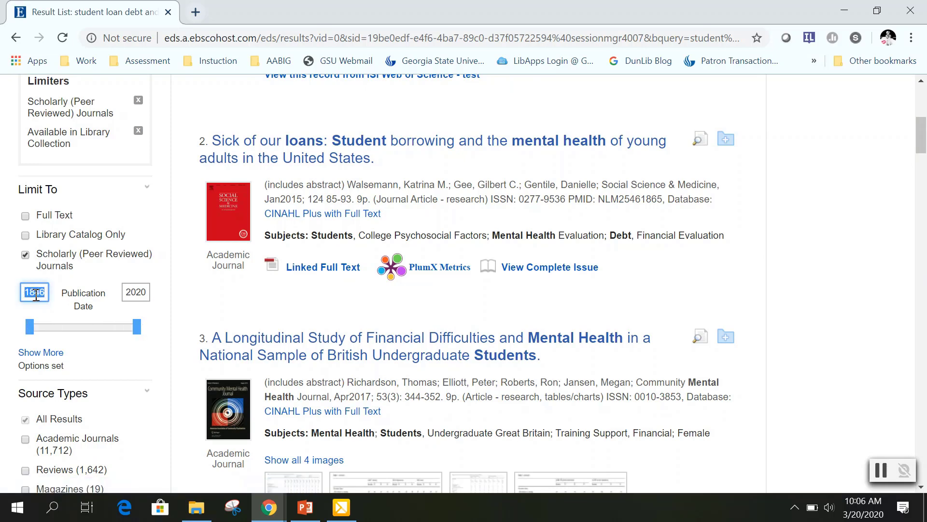
text(2010)
click(140, 293)
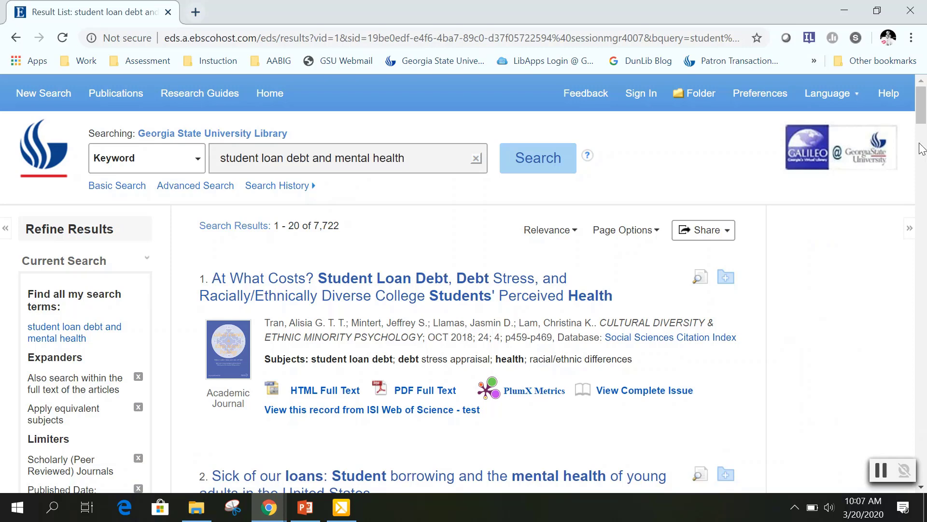
Step: Open the record of the second result, "Sick of our loans", and review its subjects and abstract
drag(923, 107, 923, 121)
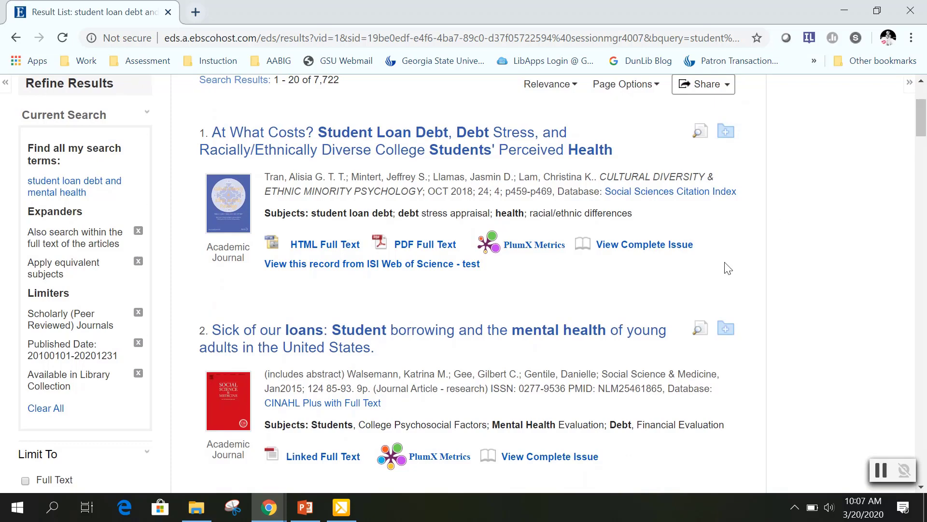
click(415, 333)
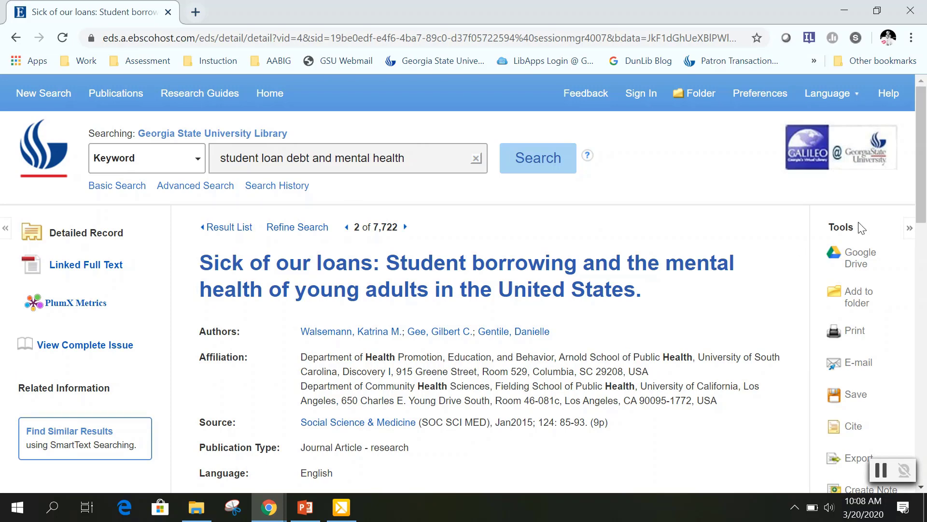
drag(924, 164, 925, 182)
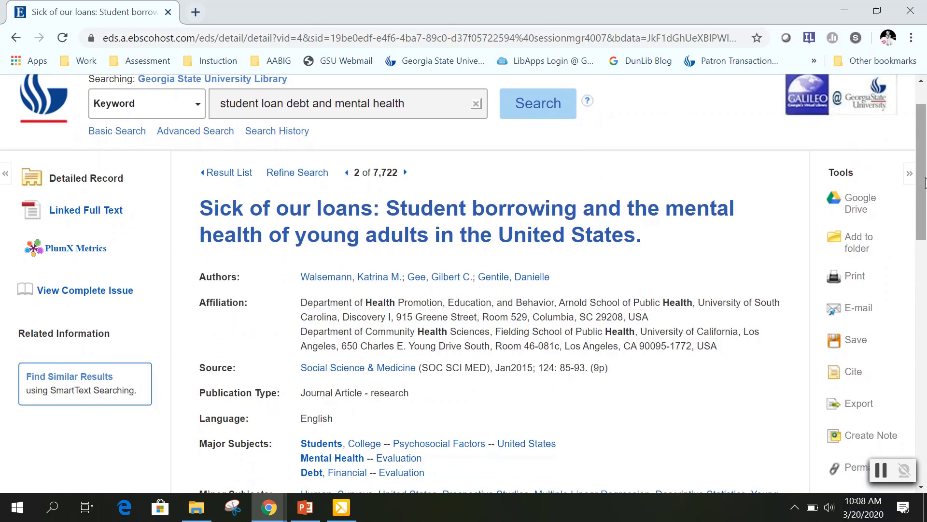
drag(925, 183, 922, 287)
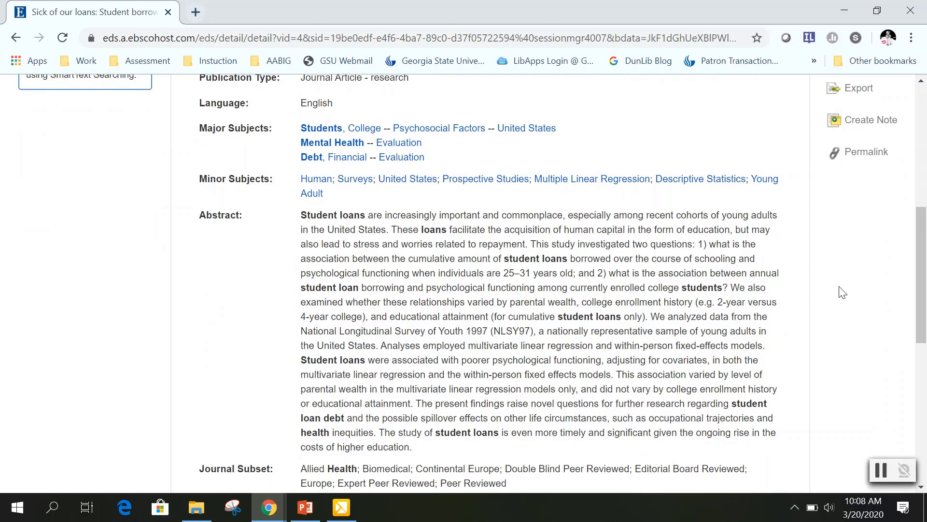
drag(922, 278, 924, 278)
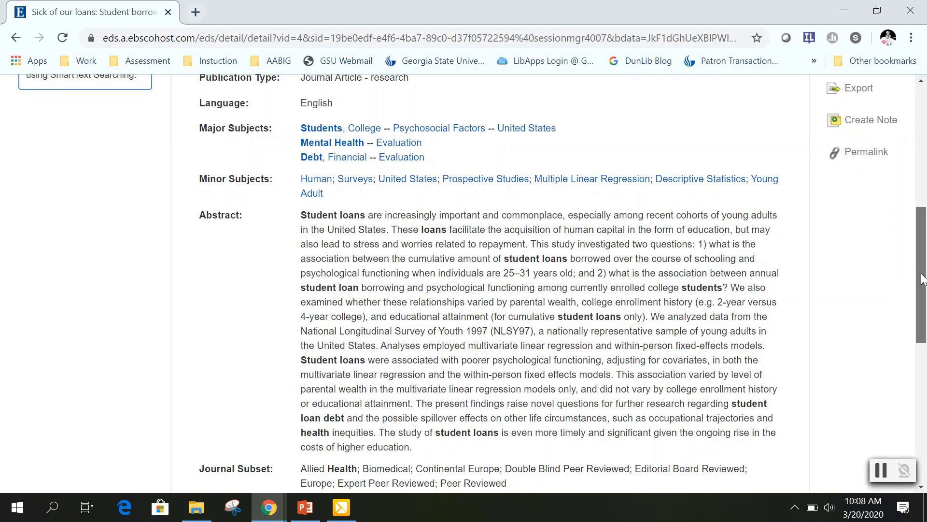
drag(923, 279, 924, 190)
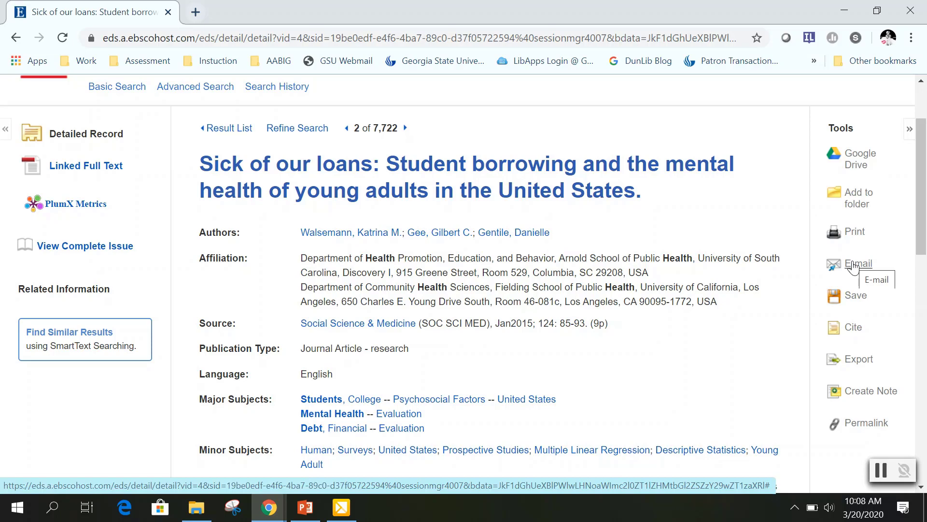
Step: View the article's ready-made citations down to the MLA format, close them and return to the result list
click(854, 329)
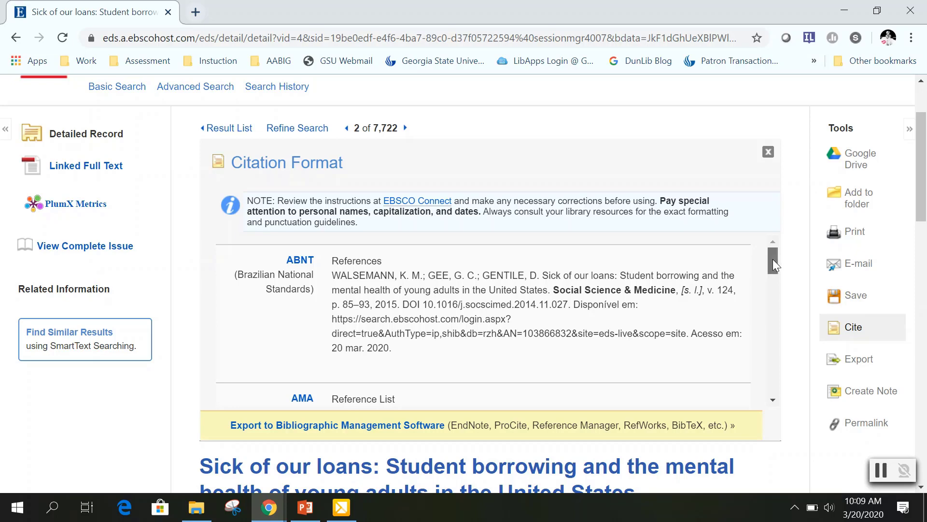
drag(773, 260, 774, 368)
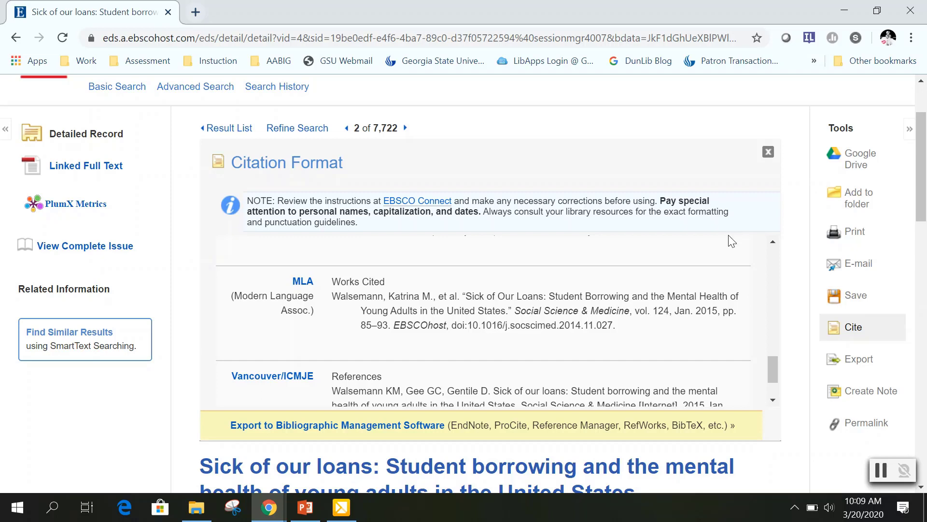
click(768, 152)
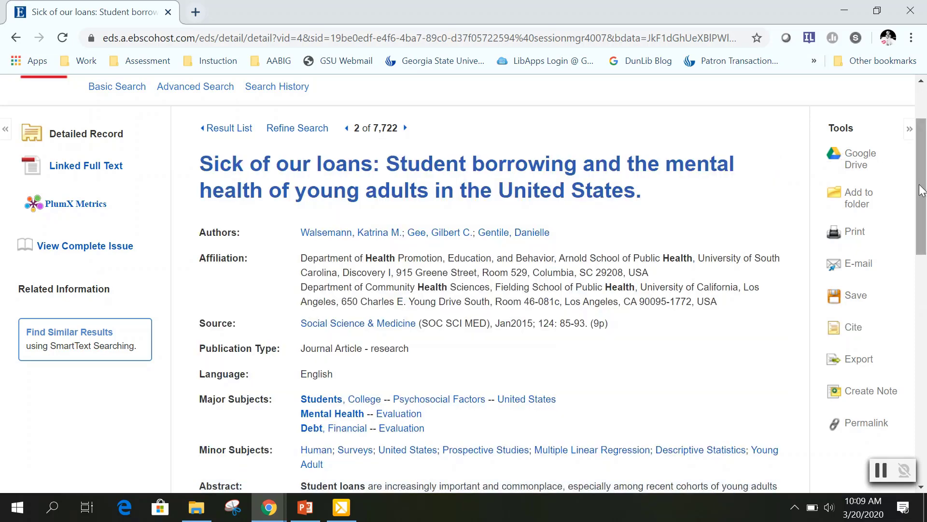
scroll(914, 148, up, 2)
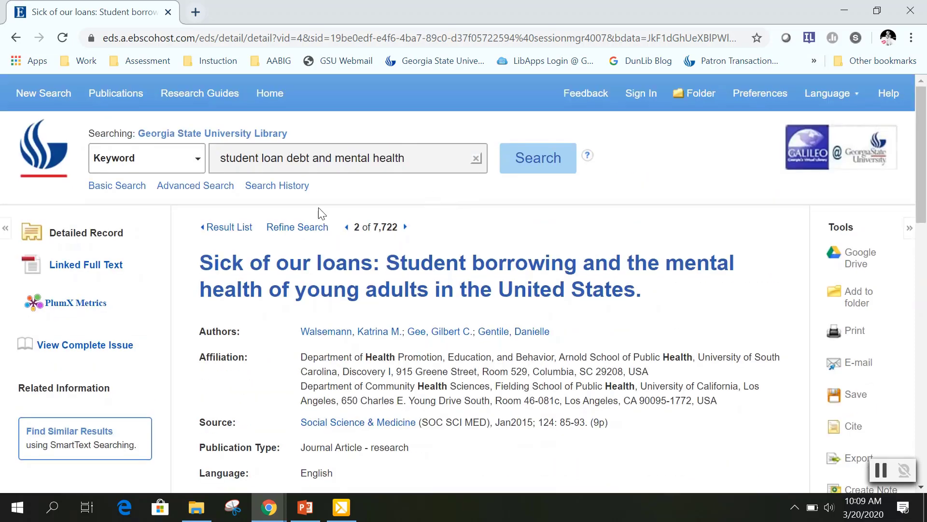
click(223, 237)
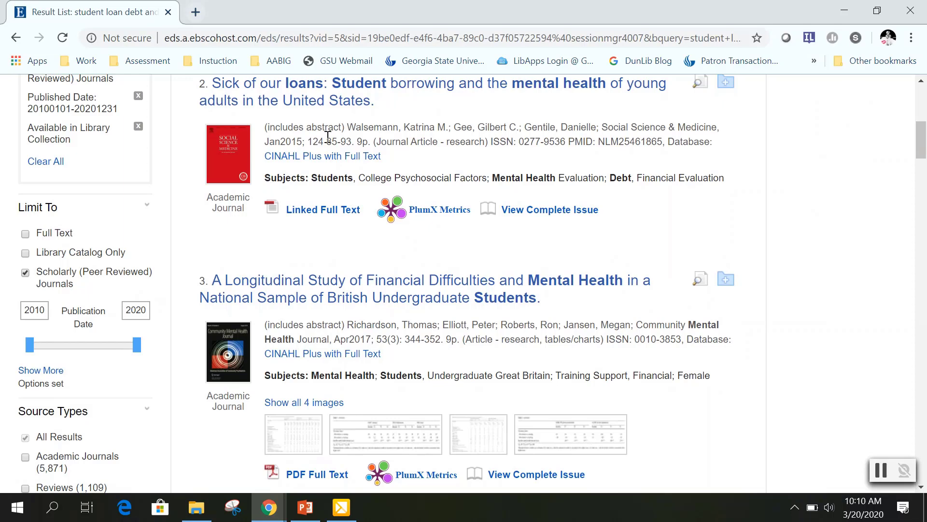
Step: Return to the library home page and look at the subject choices under Databases by Subject
click(409, 64)
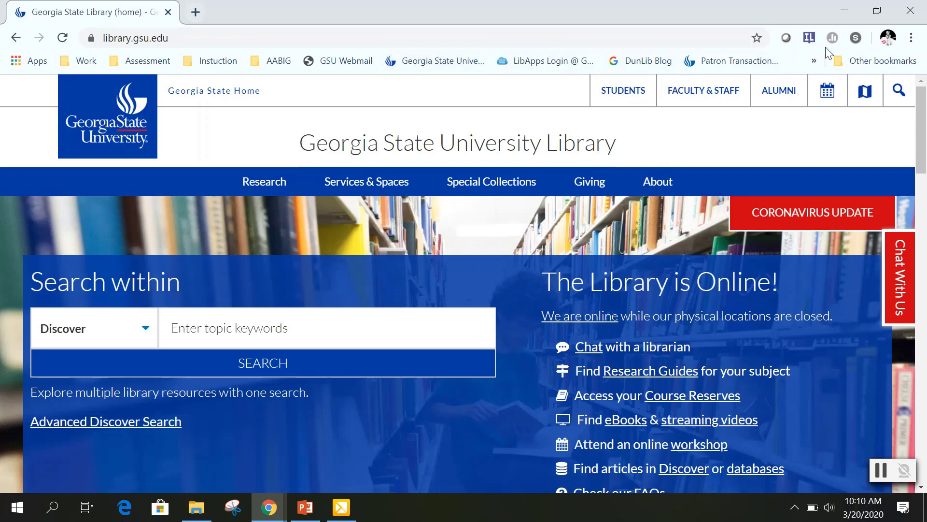
drag(920, 117, 922, 183)
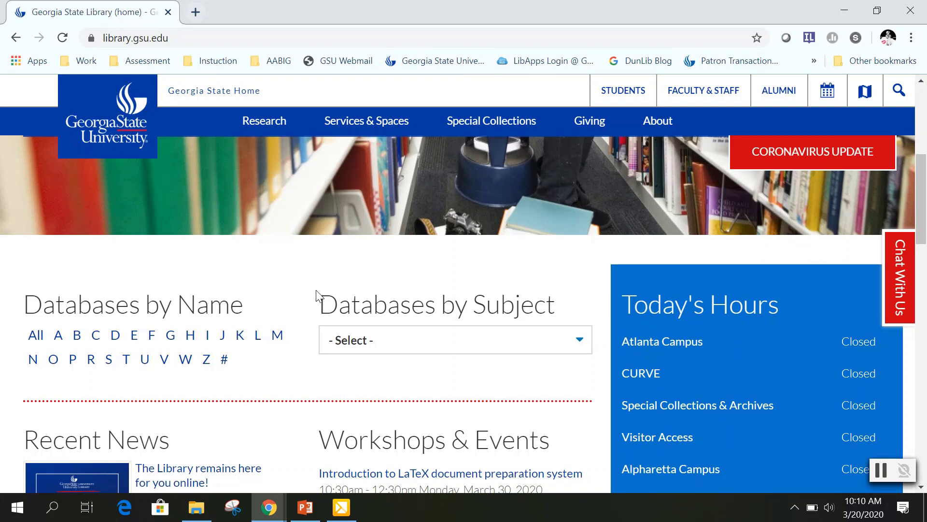
click(410, 342)
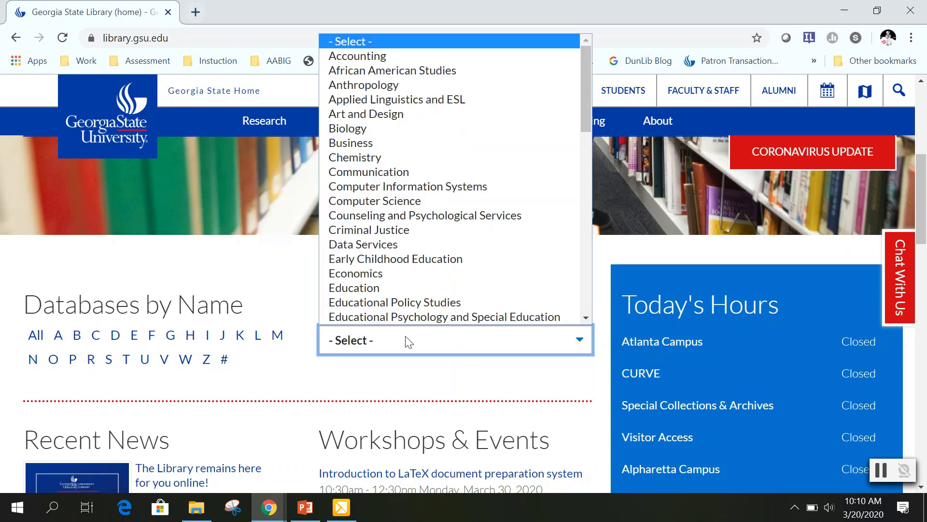
click(410, 342)
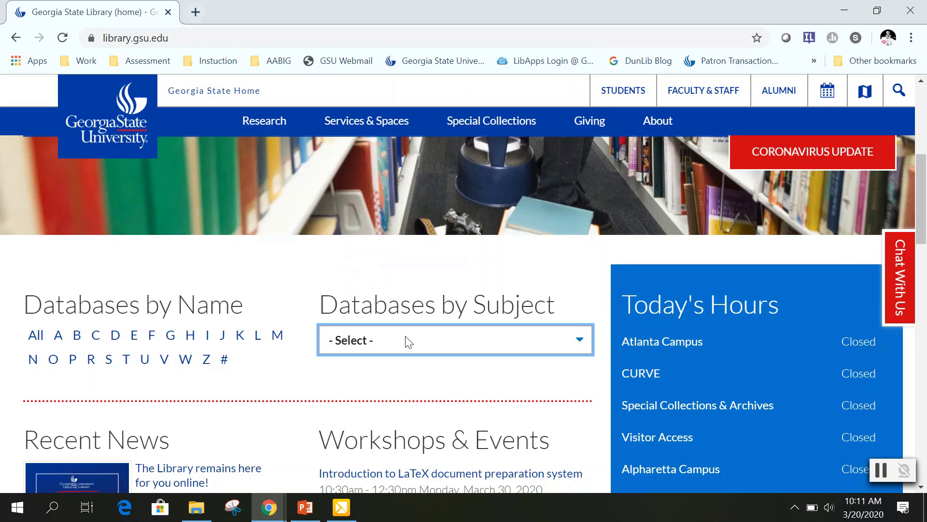
Step: List the library databases starting with I and open Issues & Controversies
click(206, 341)
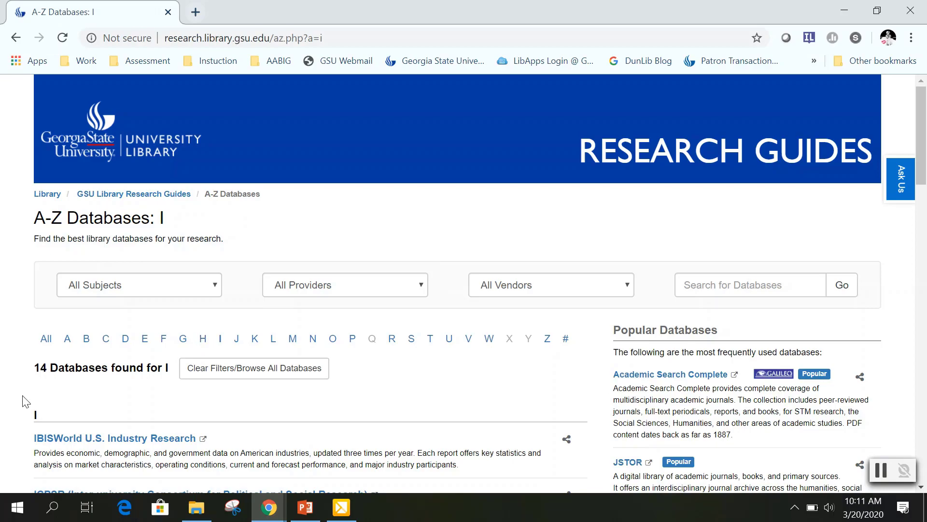
scroll(25, 402, down, 10)
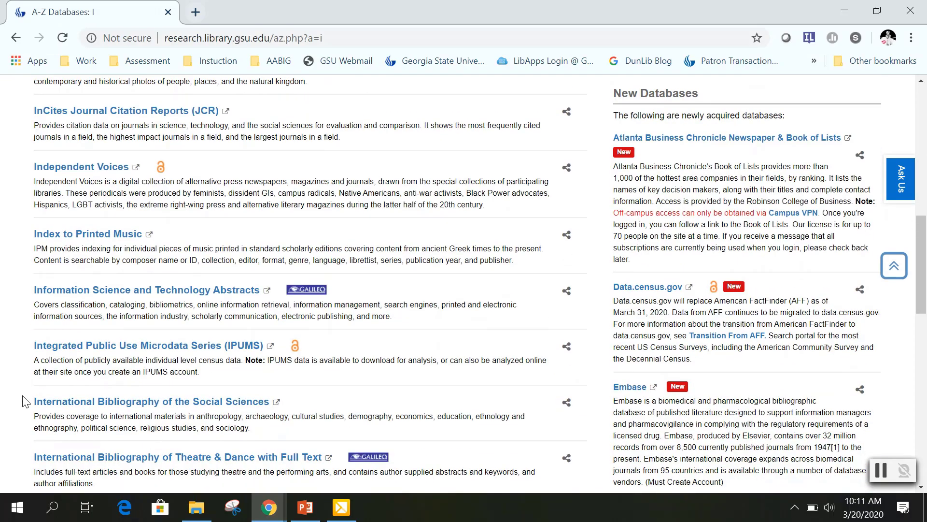
scroll(25, 402, down, 1)
scroll(23, 402, down, 1)
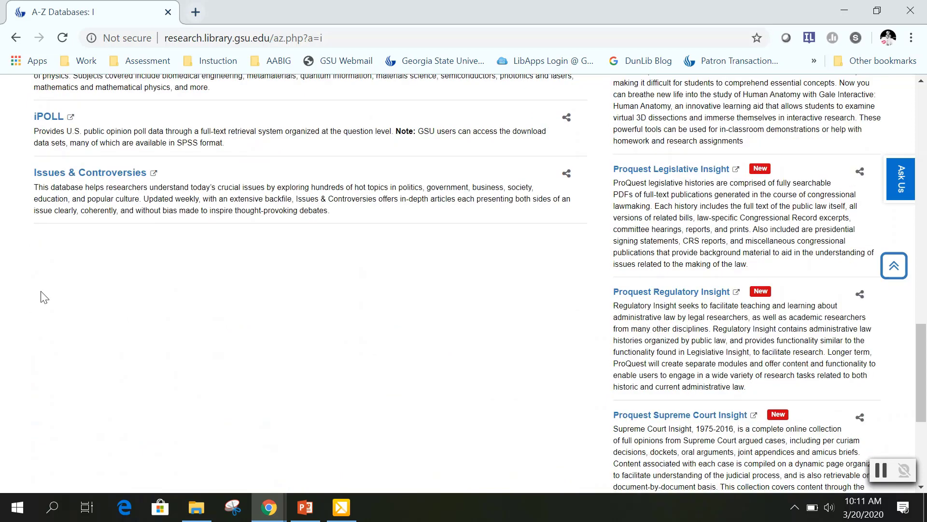
click(89, 175)
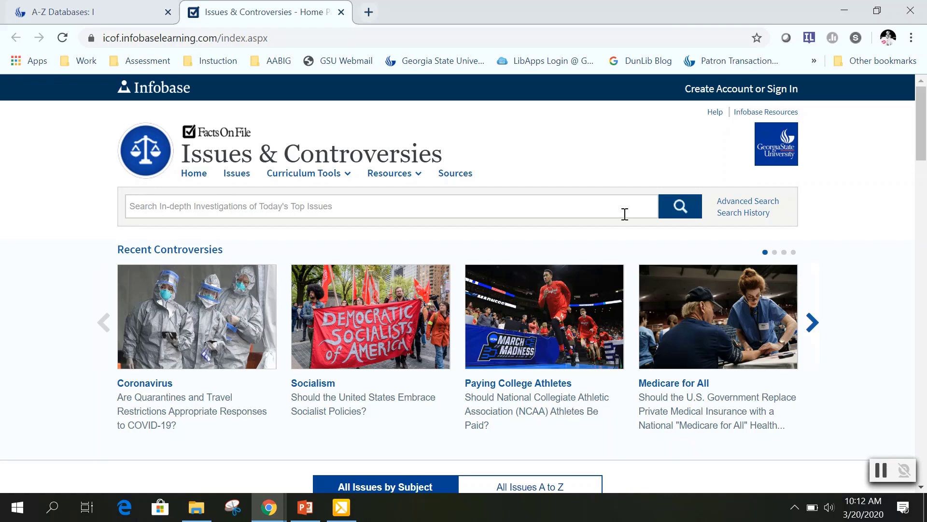
Step: Switch the Issues & Controversies topic listing from subject order to All Issues A to Z
drag(924, 134, 926, 192)
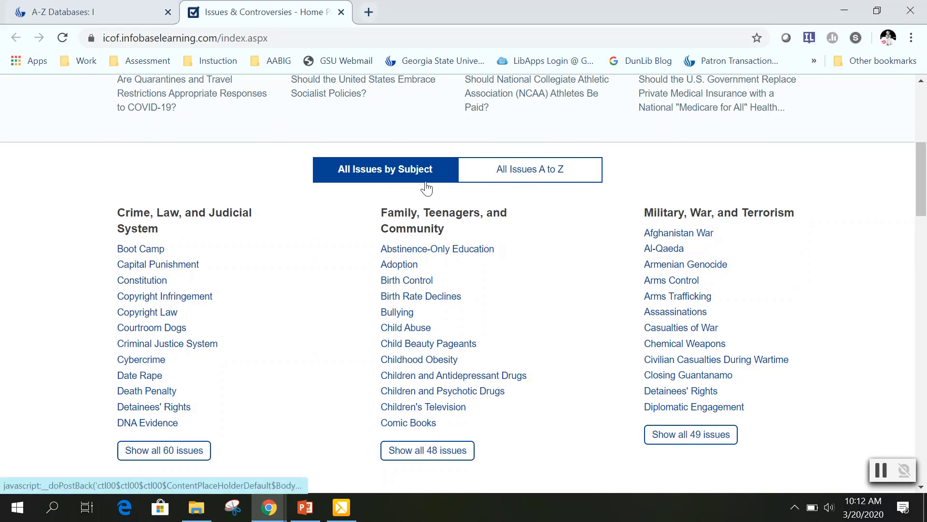
click(505, 184)
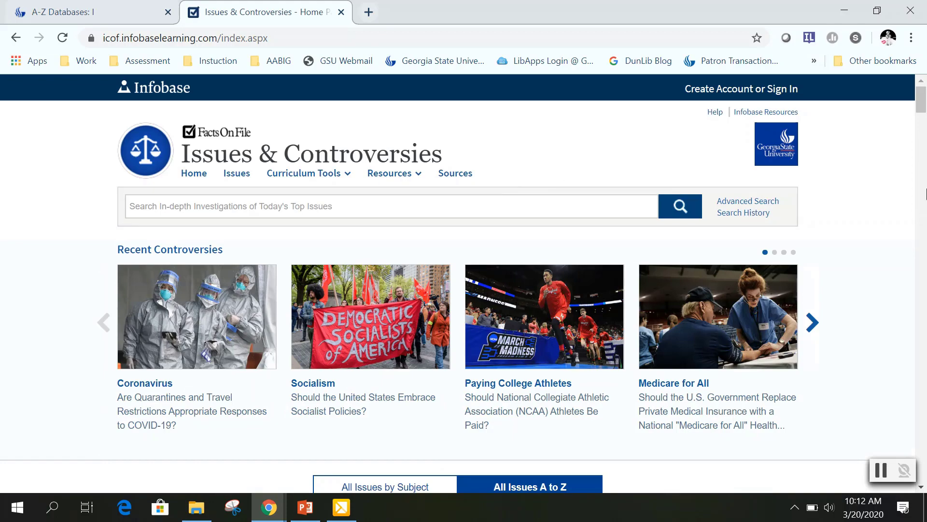
Step: Find College Tuition Costs under C in the alphabetical topic listing and open that issue
drag(923, 104, 925, 133)
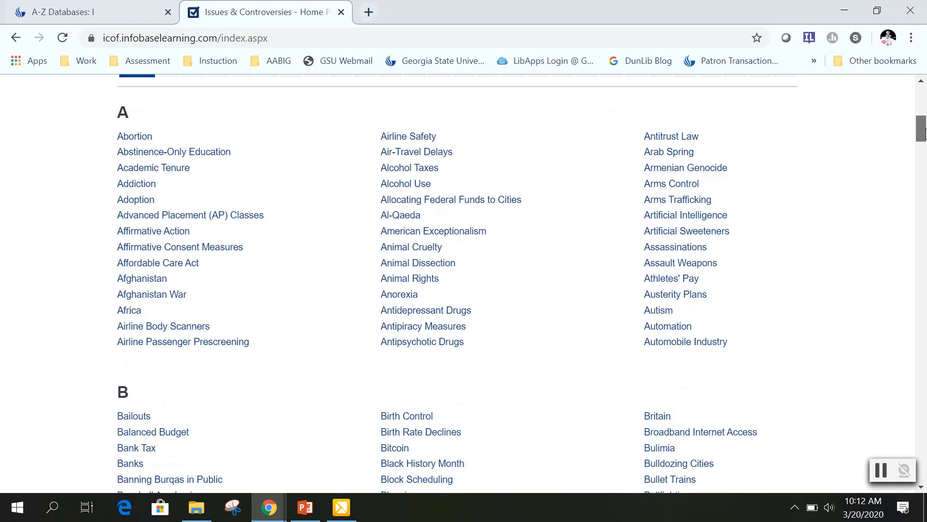
drag(925, 132, 925, 156)
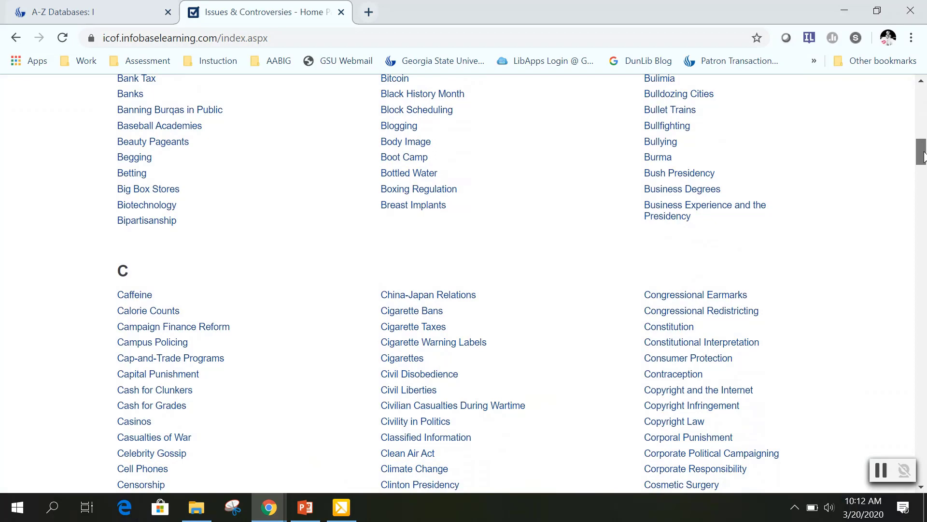
drag(924, 156, 924, 170)
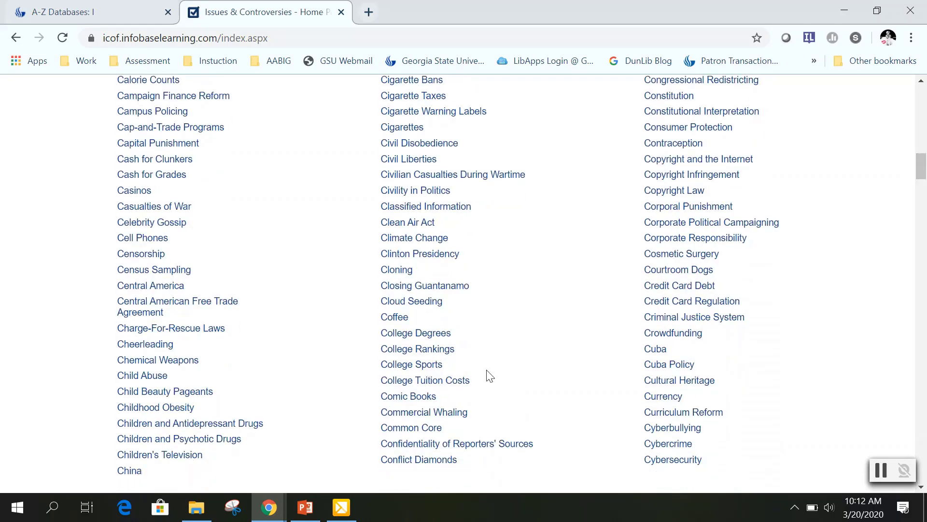
click(453, 381)
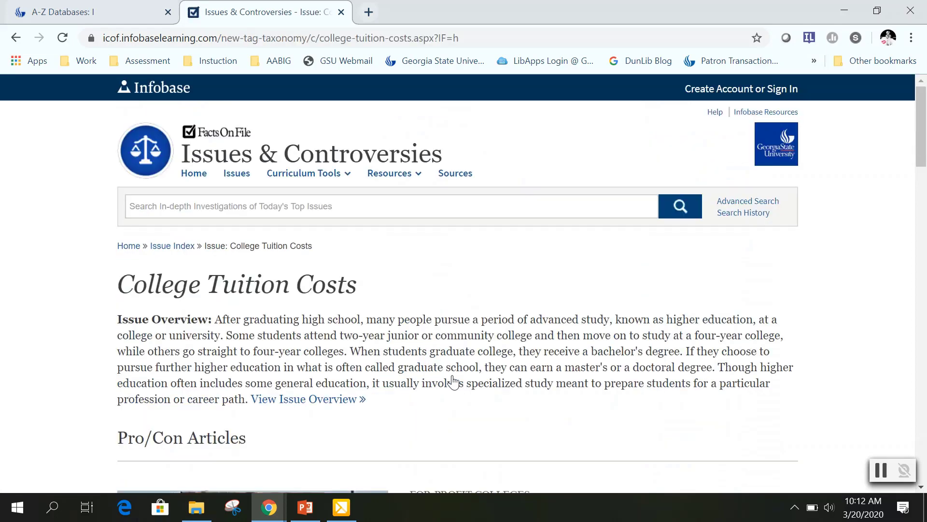
Step: Look through the Pro/Con Articles on College Tuition Costs and open the one asking whether a college degree's benefits are worth the financial cost
drag(923, 151, 923, 176)
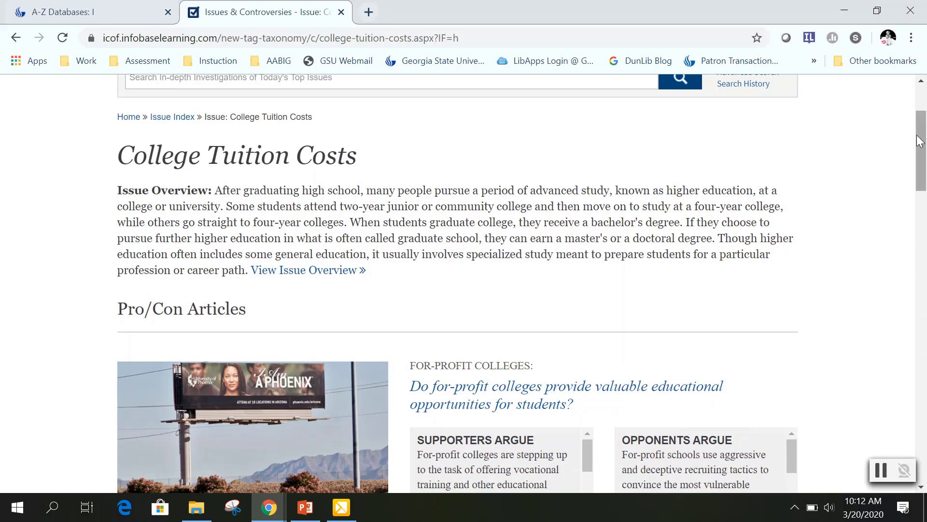
drag(919, 141, 922, 159)
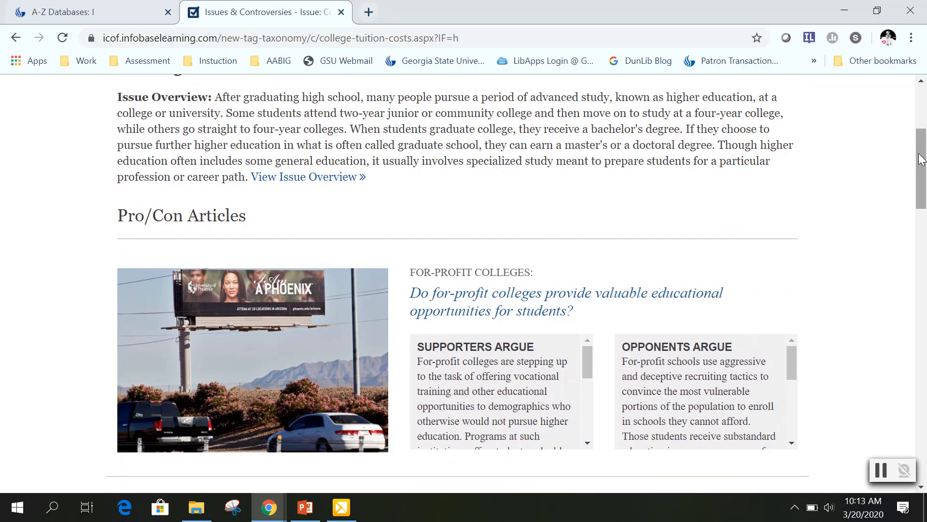
drag(921, 160, 922, 227)
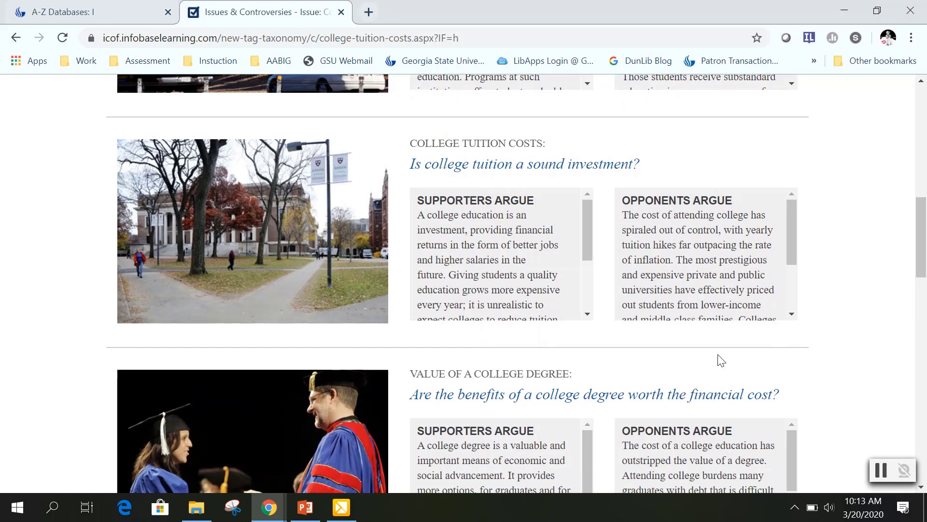
click(672, 395)
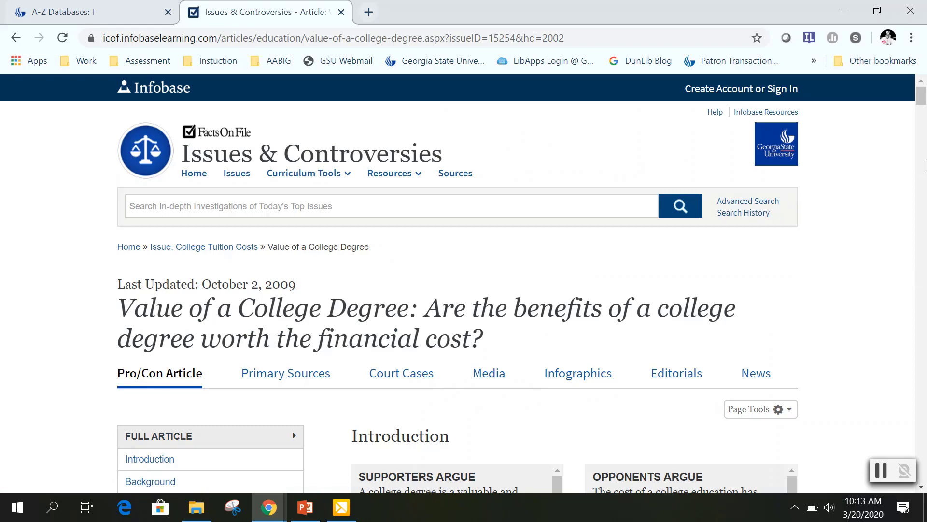
Step: Examine the article's introduction and its Primary Sources, Court Cases, Media, Infographics, Editorials and News resources
drag(921, 98, 922, 110)
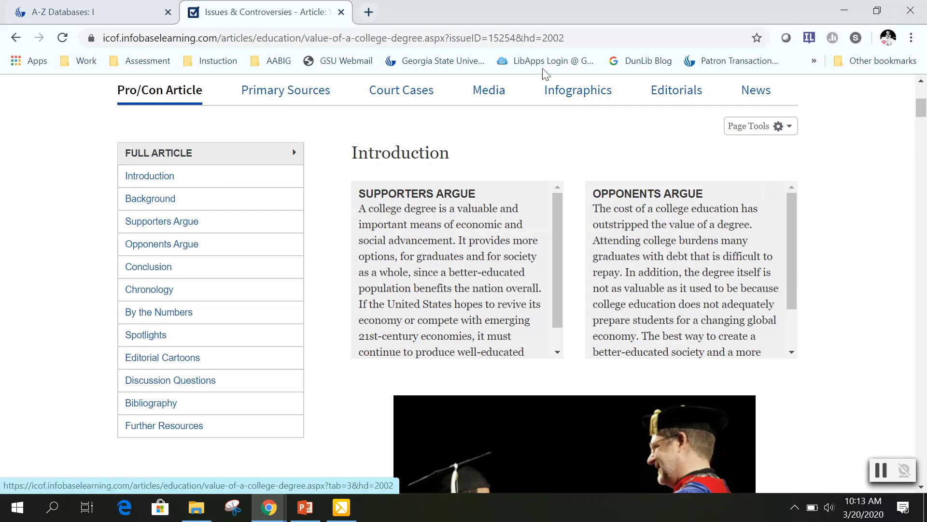
click(306, 97)
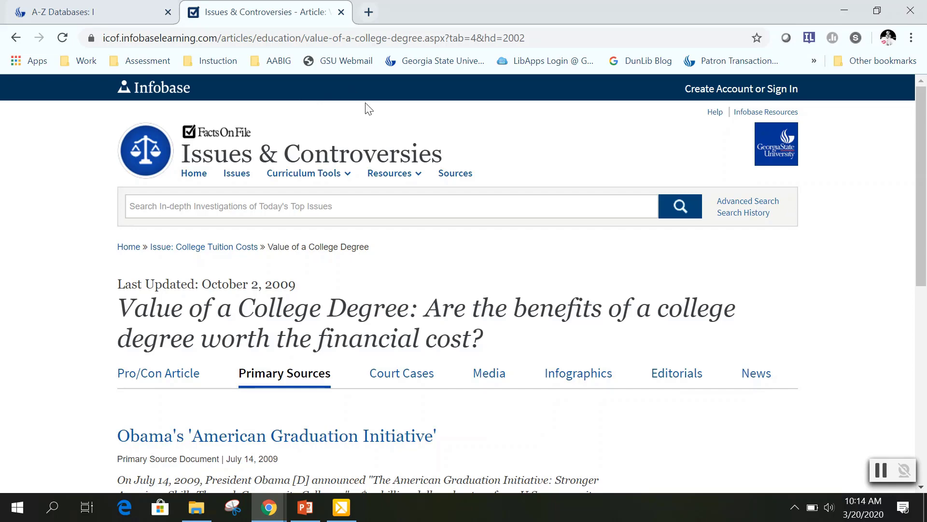
click(398, 378)
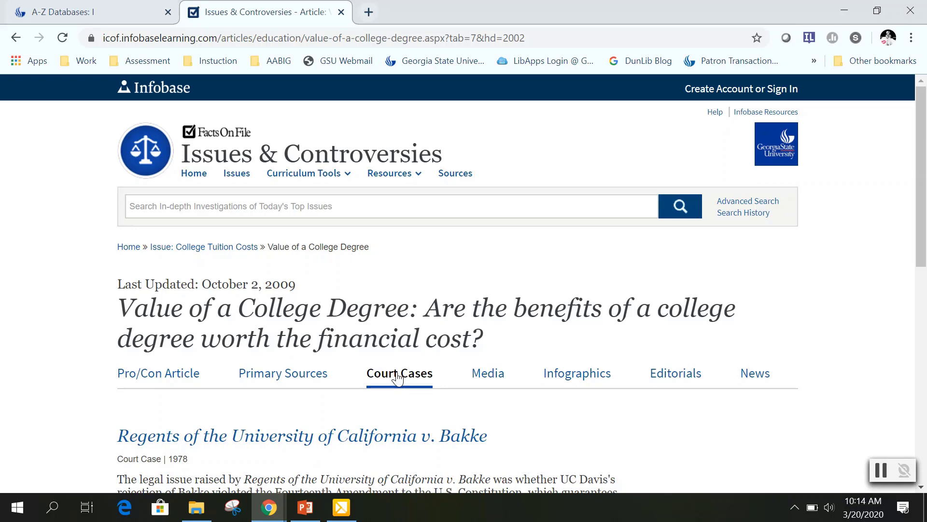
click(488, 379)
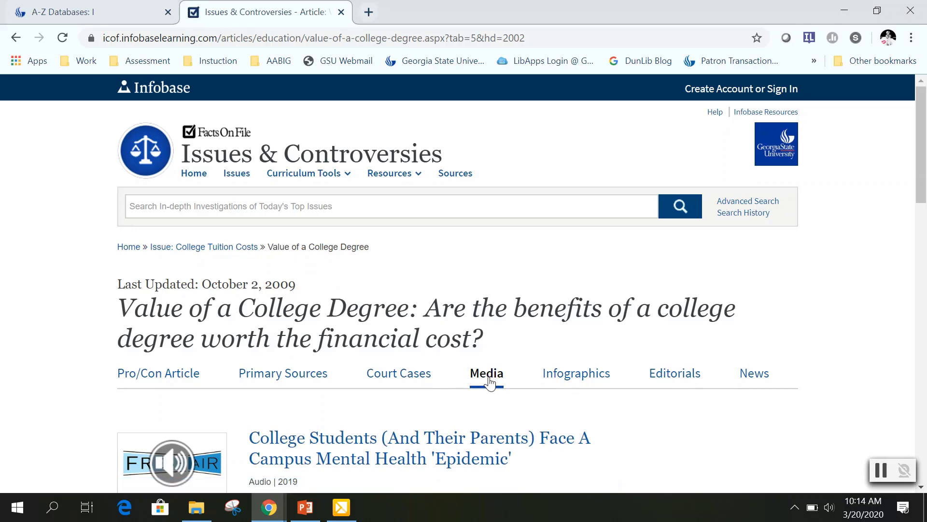
click(592, 380)
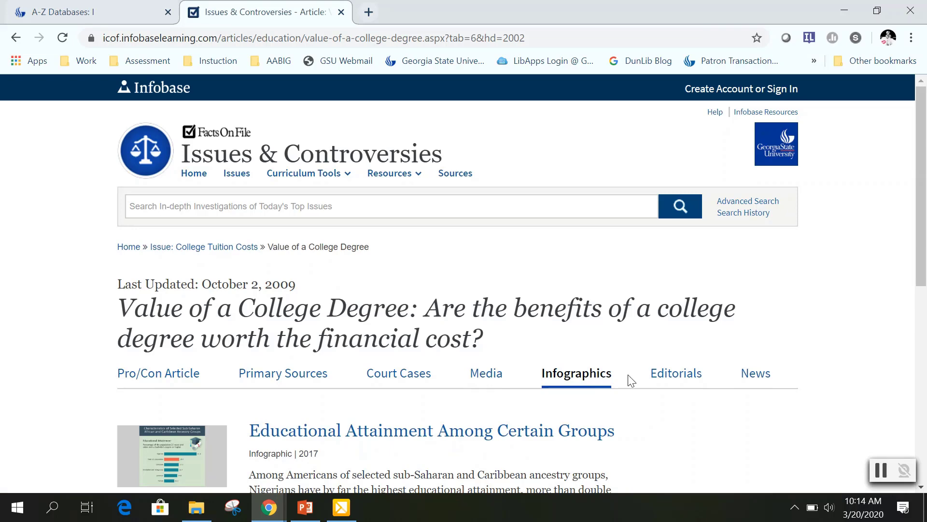
click(663, 377)
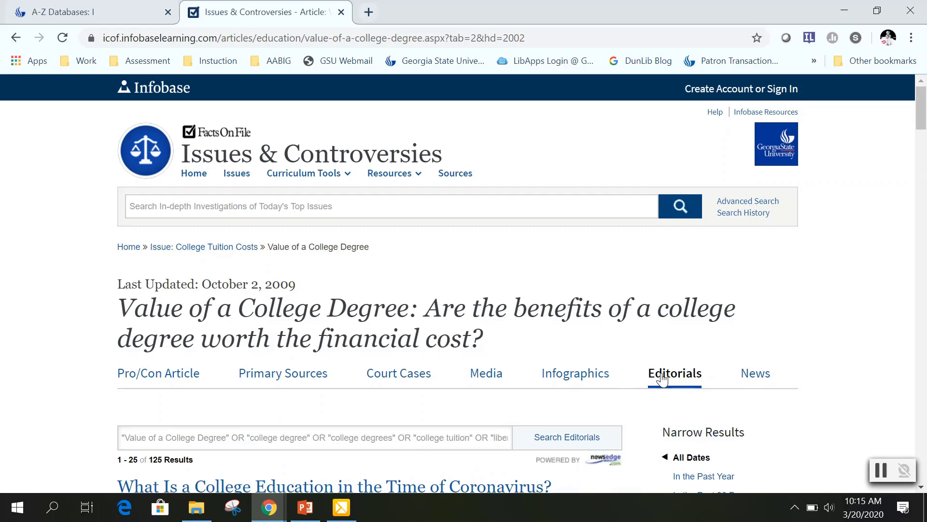
click(750, 376)
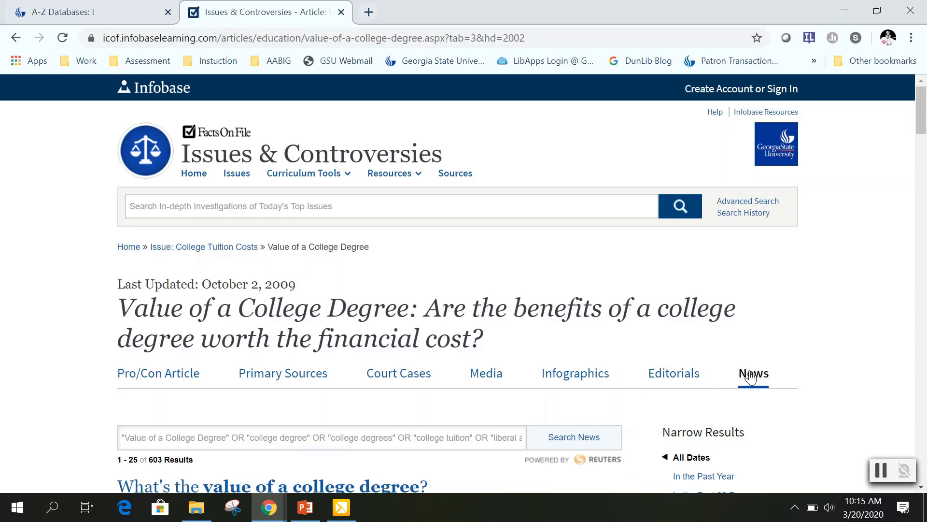
drag(921, 130, 922, 140)
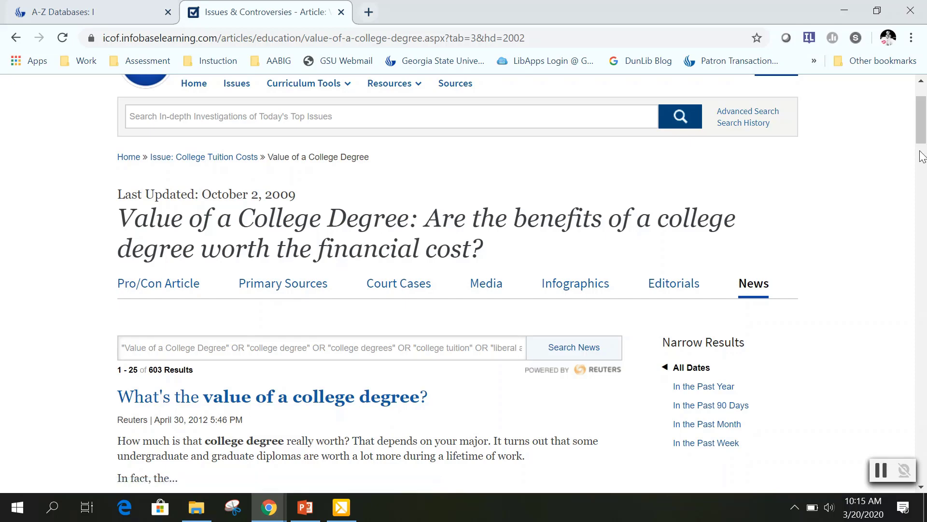
drag(919, 130, 920, 120)
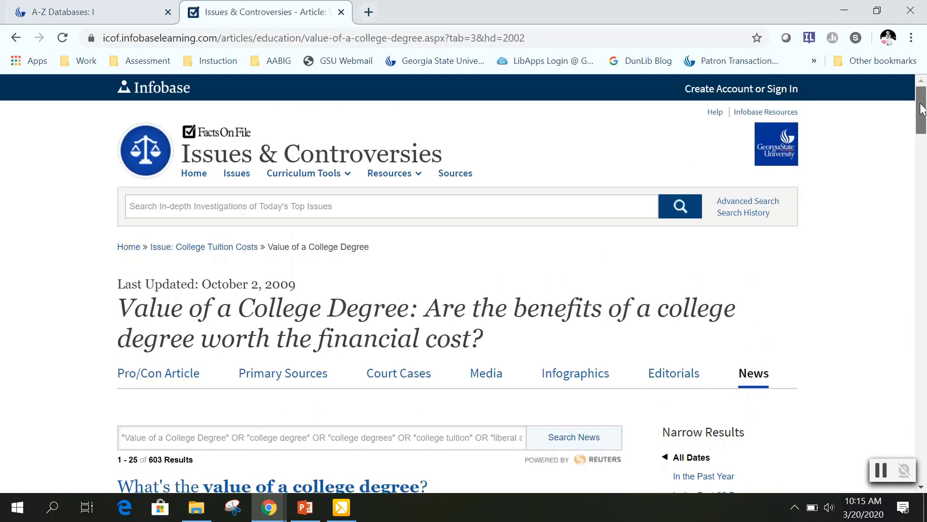
Step: Search Issues & Controversies for "student debt"
click(482, 205)
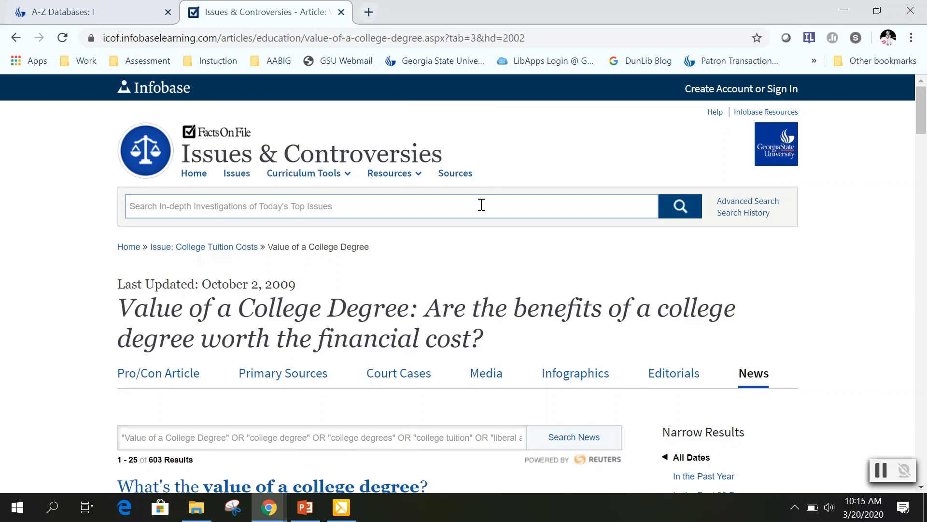
text(student )
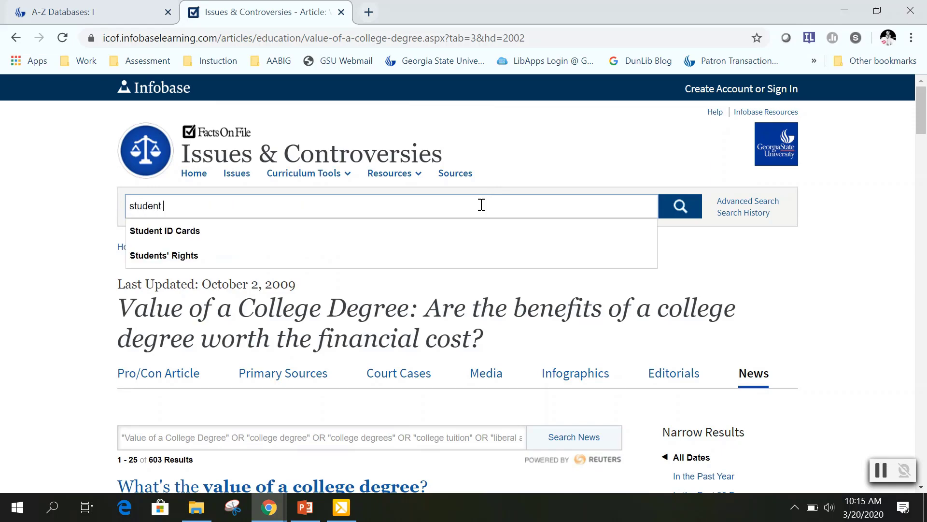
text(debt)
key(Return)
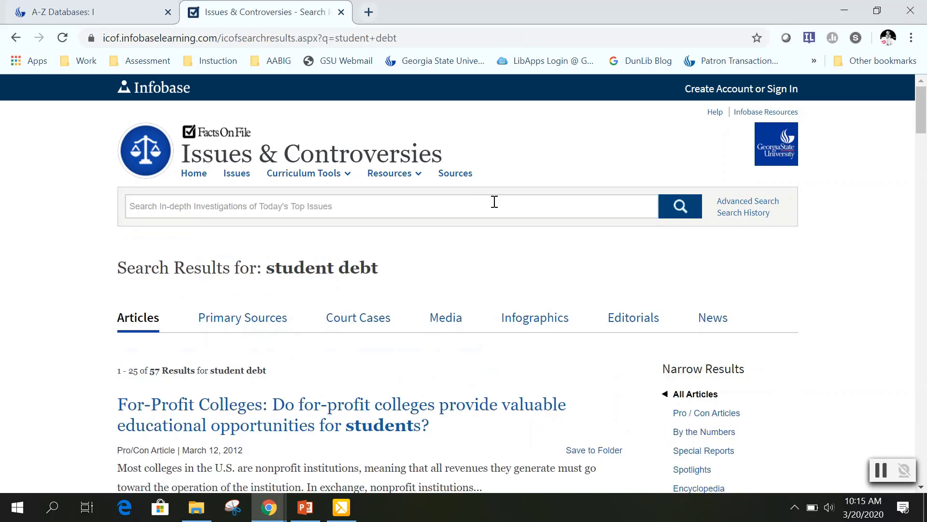
Step: Open the Spotlight article Young People in Debt from the results, view its MLA citation and close the citation
drag(922, 127, 924, 163)
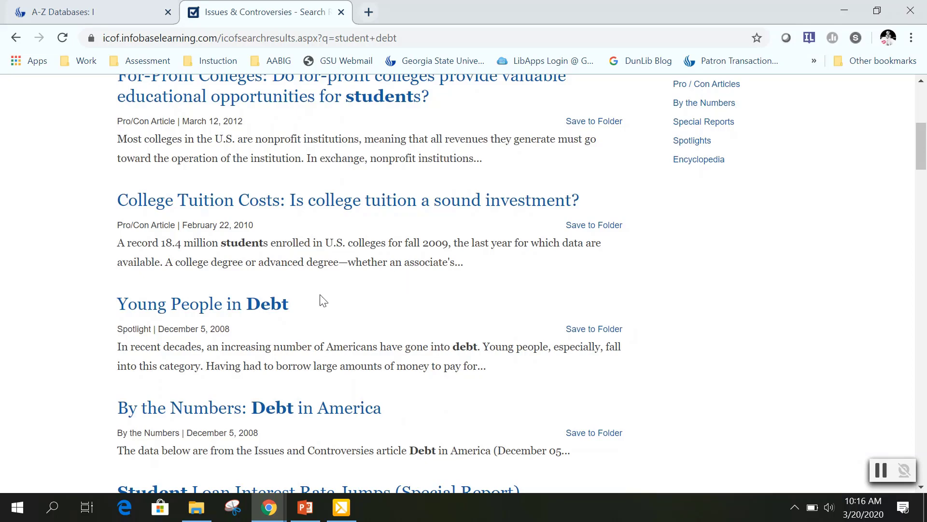
click(254, 309)
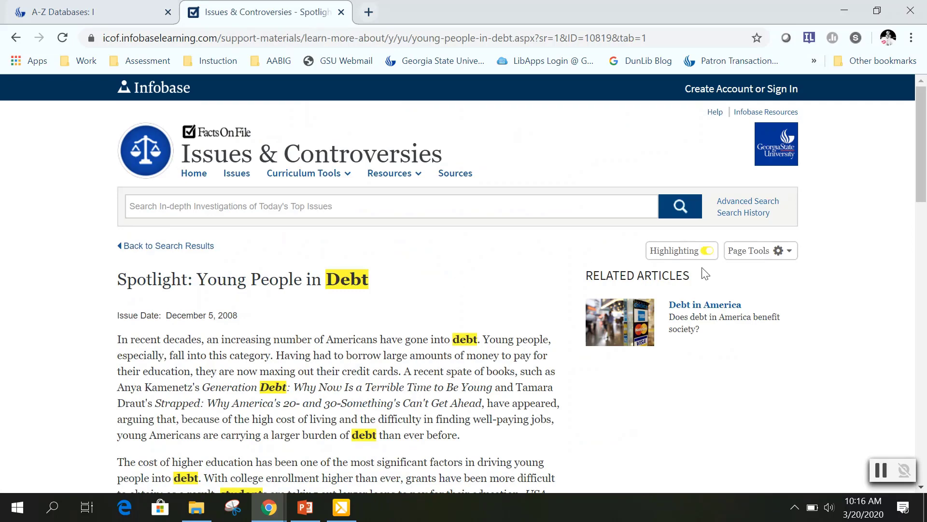
click(756, 261)
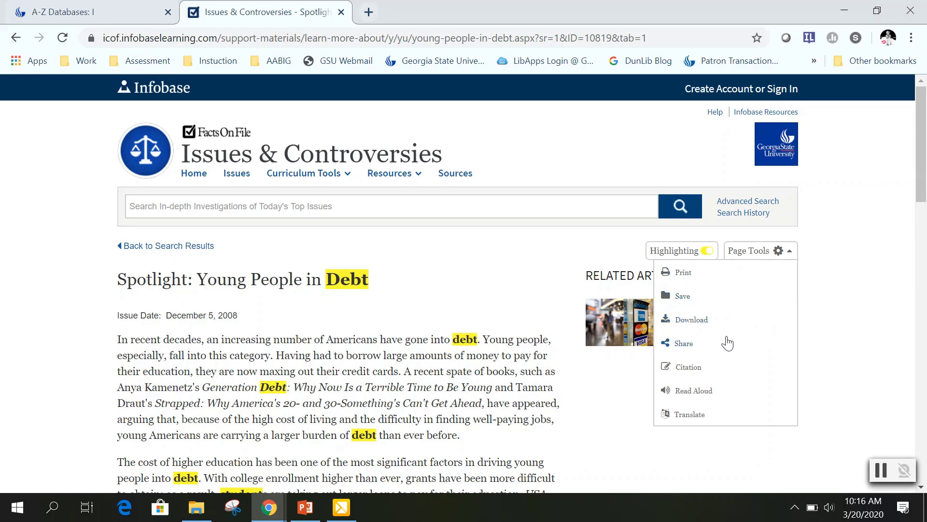
click(717, 375)
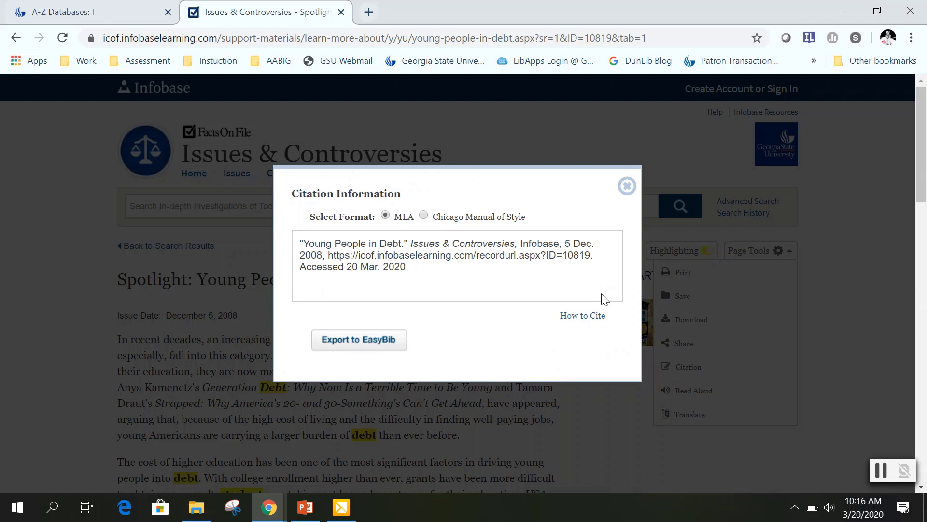
click(627, 186)
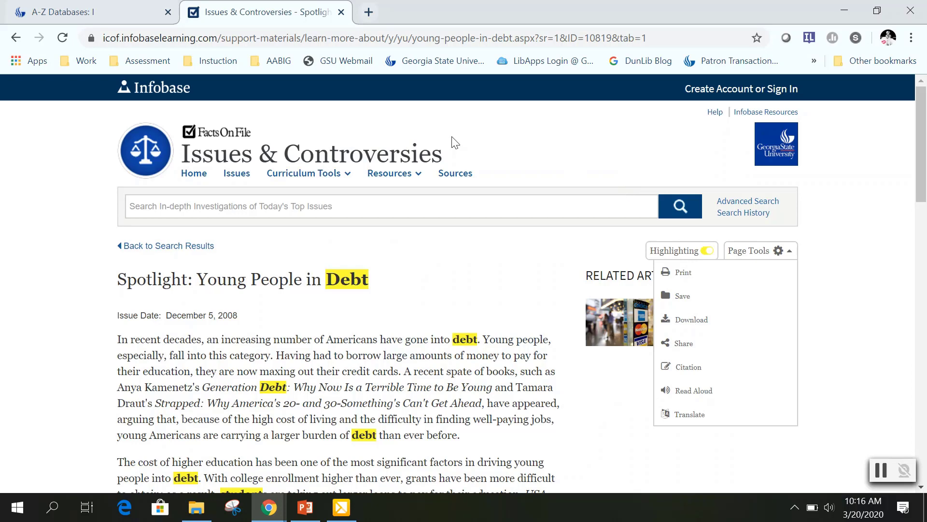
Step: Return to the library's A-Z Databases page, list the databases starting with N and open News & Newspapers
click(116, 18)
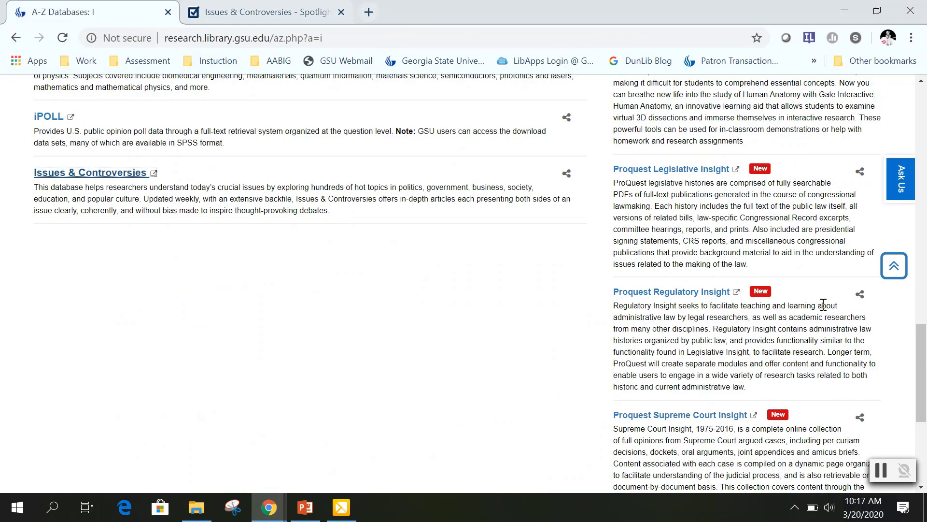
drag(923, 367, 925, 145)
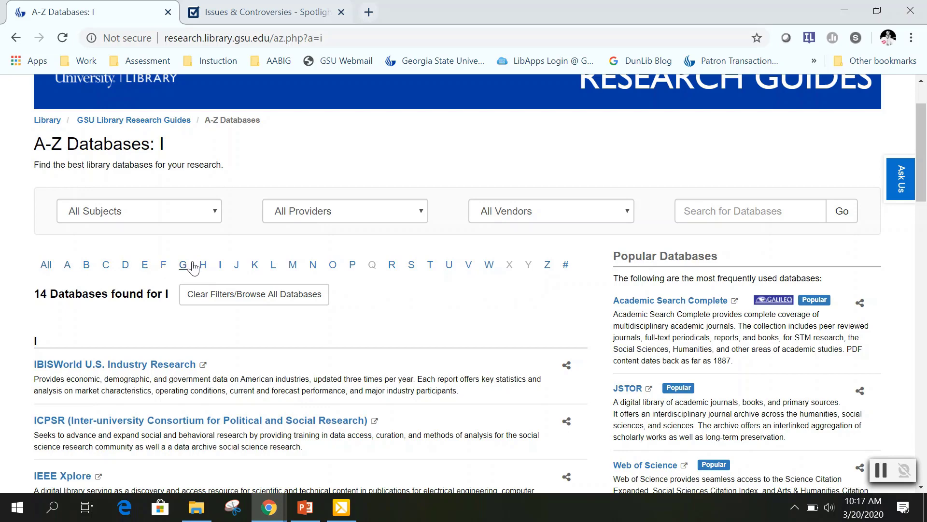
click(315, 271)
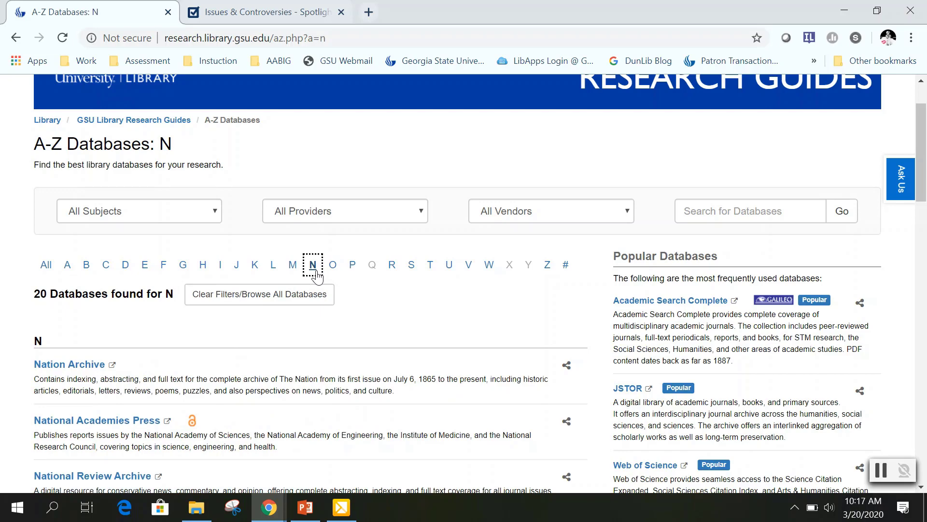
click(20, 379)
scroll(20, 380, down, 8)
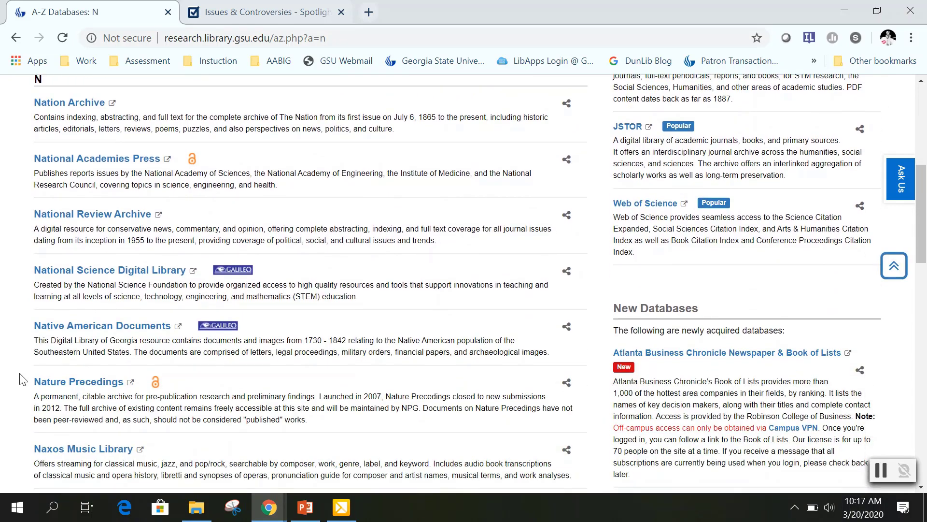
scroll(20, 379, down, 8)
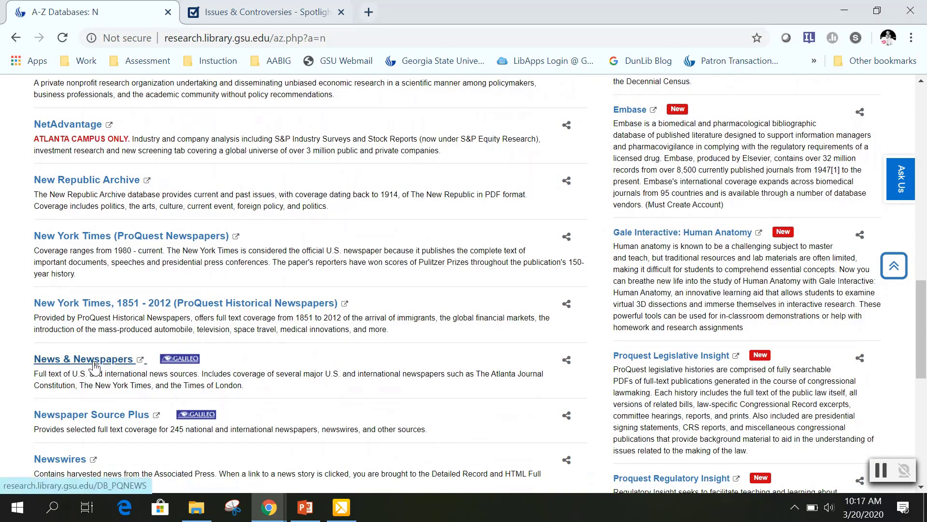
click(94, 365)
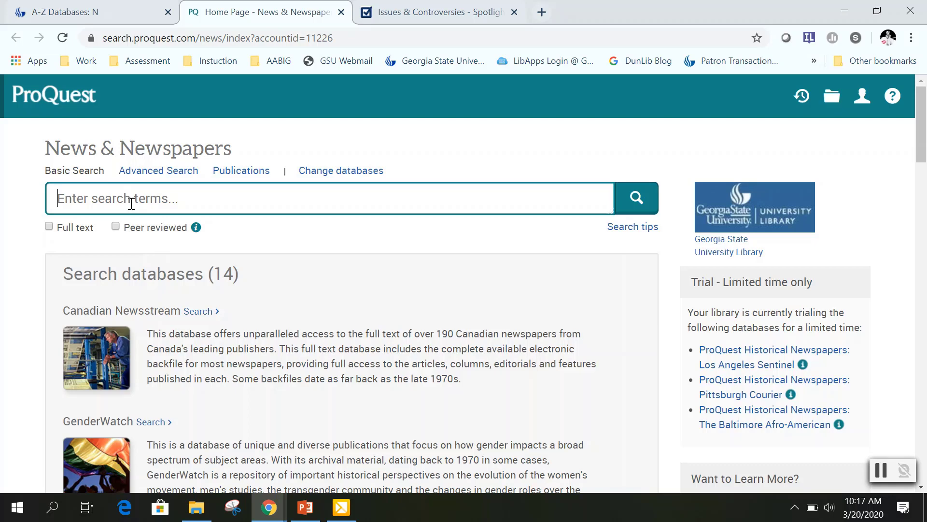
Step: Open the Advanced Search form and enter "Student loan debt AND mental health" as the first search line, searched anywhere
click(162, 177)
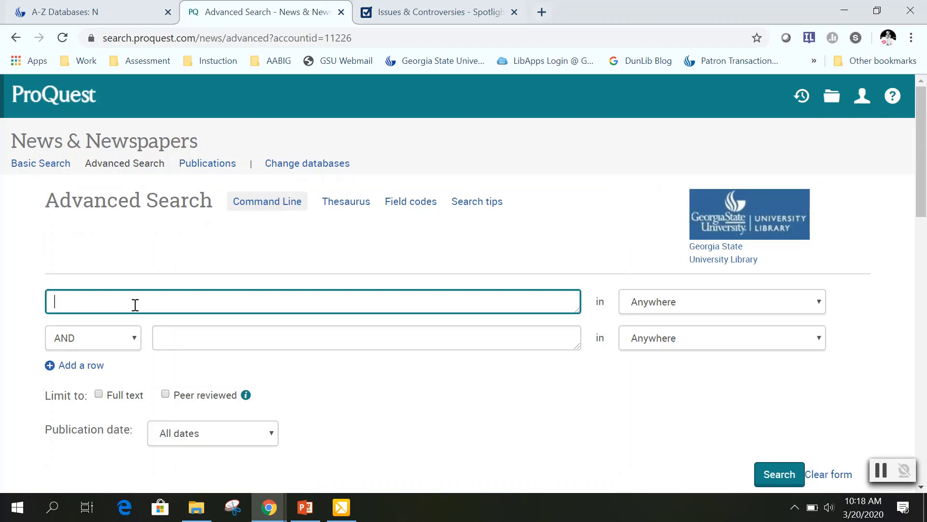
text(Student)
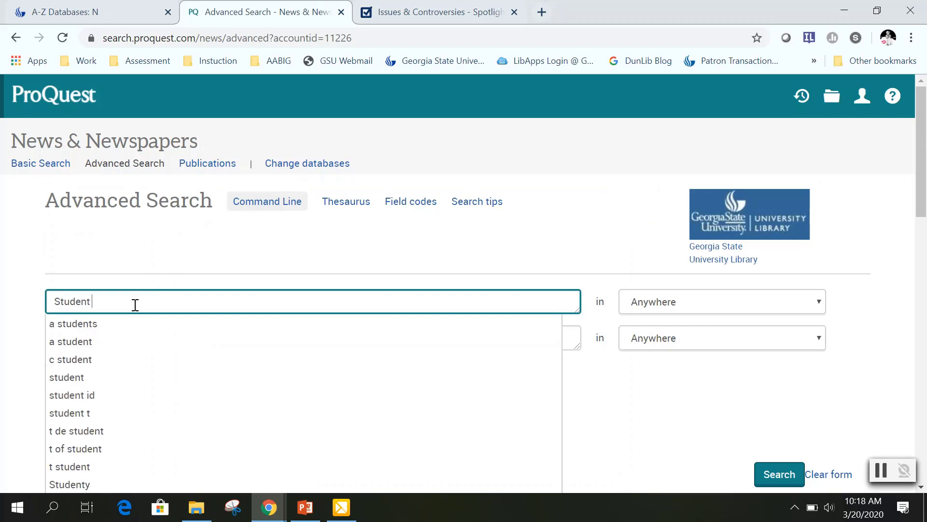
text( loan debt)
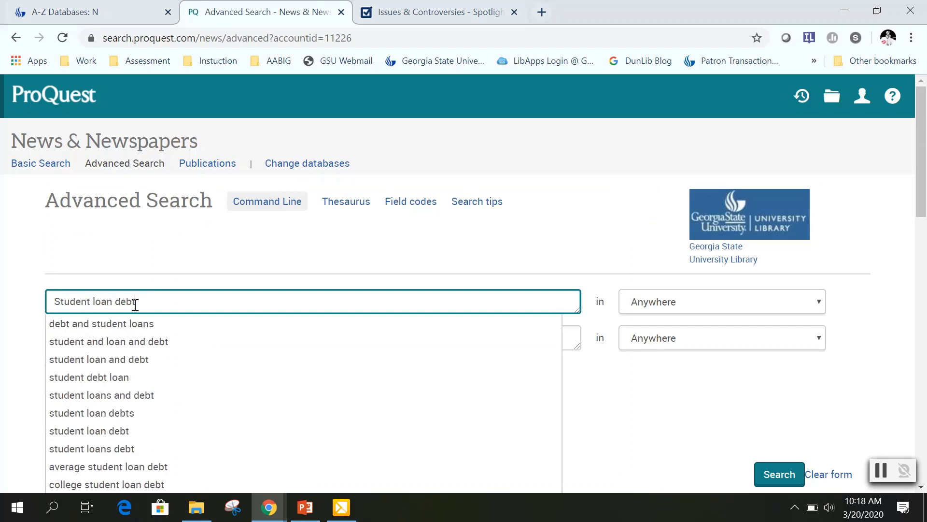
text( AN)
key(BackSpace)
text(ND mental )
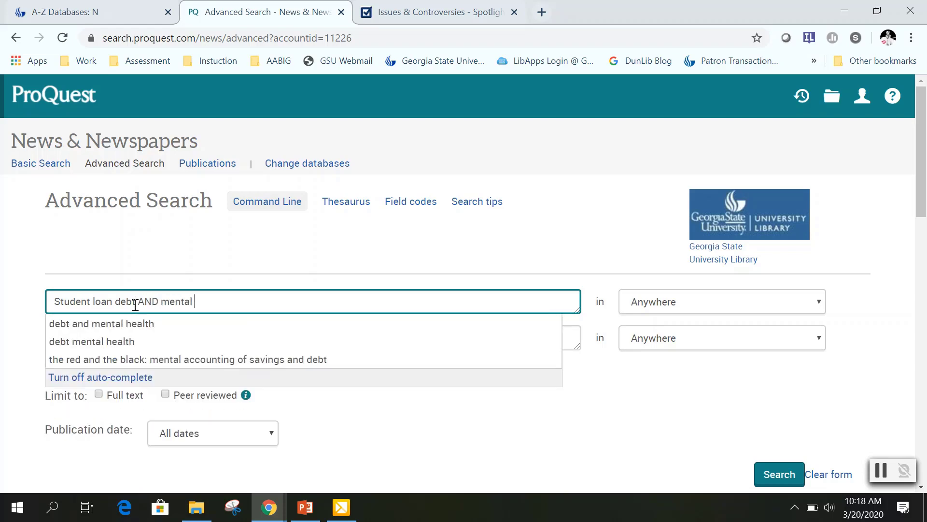
text(health)
click(608, 376)
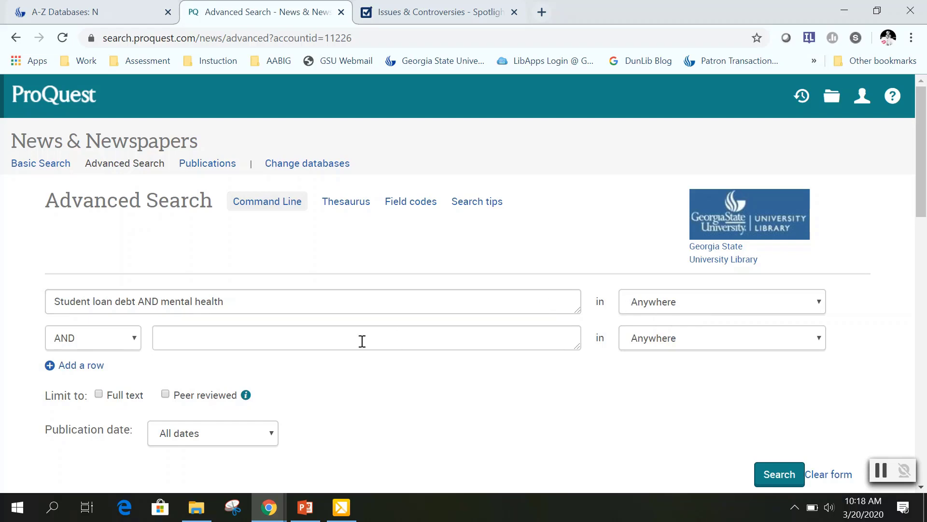
Step: Add "Atlanta Journal Constitution" as the second search line, restrict it to Publication title, and run the search
click(362, 341)
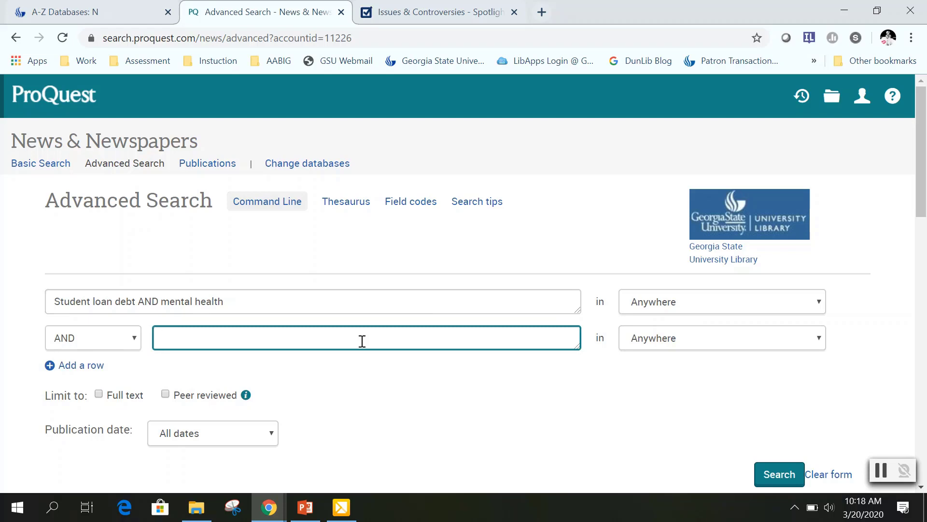
text(Atlanta)
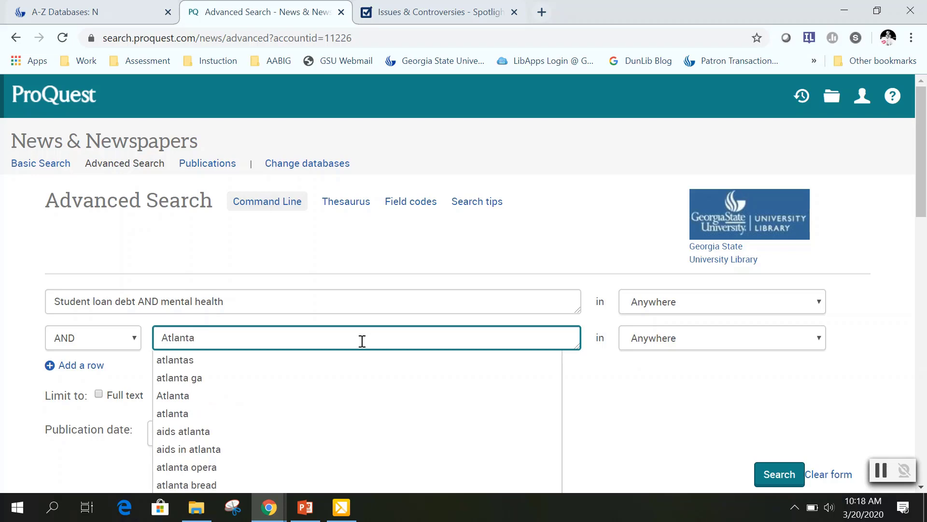
text( Journal)
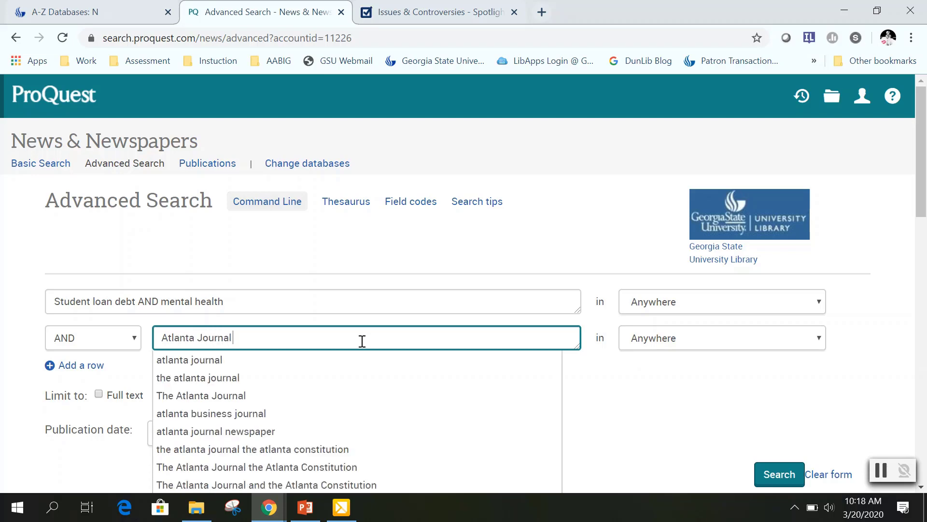
text( Constitu)
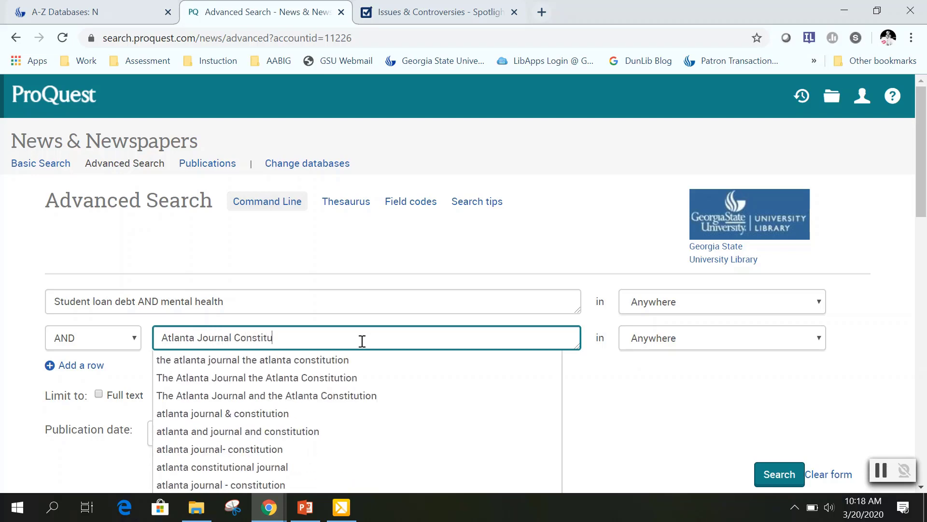
text(tion)
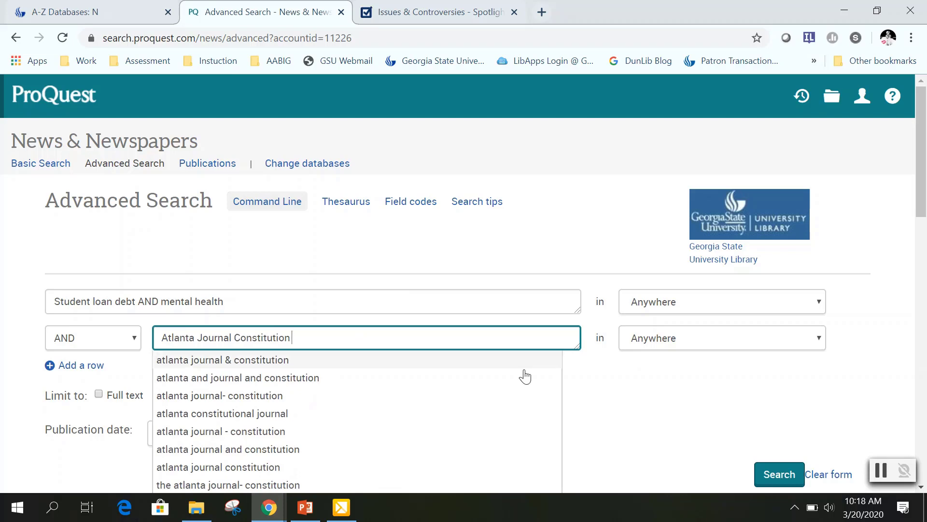
click(713, 346)
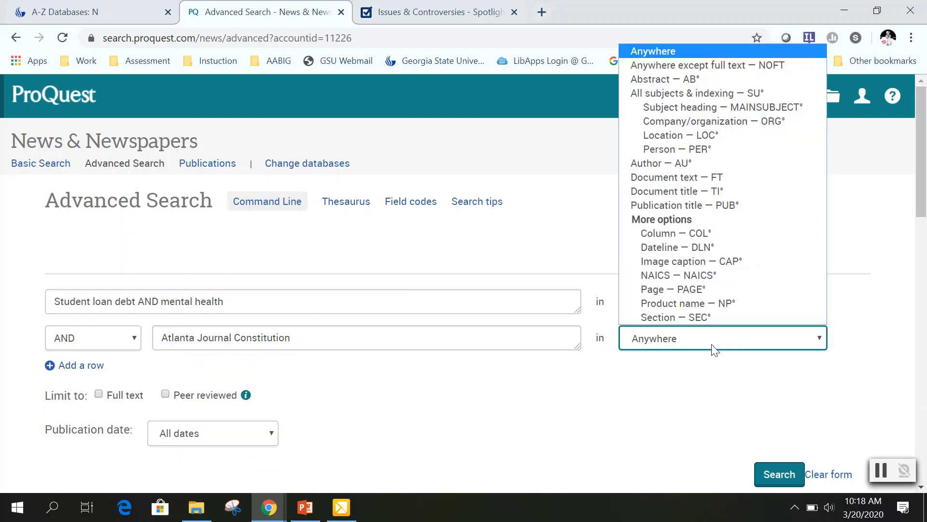
click(717, 205)
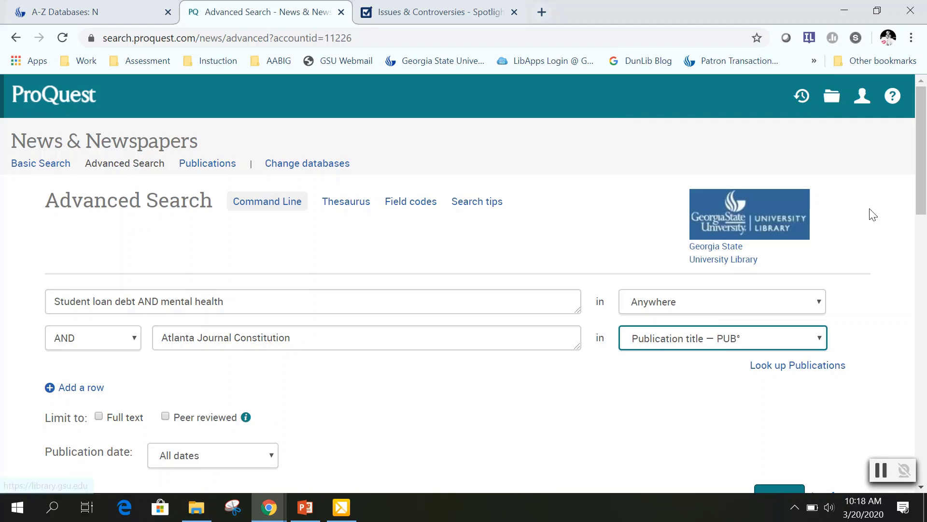
scroll(921, 198, down, 1)
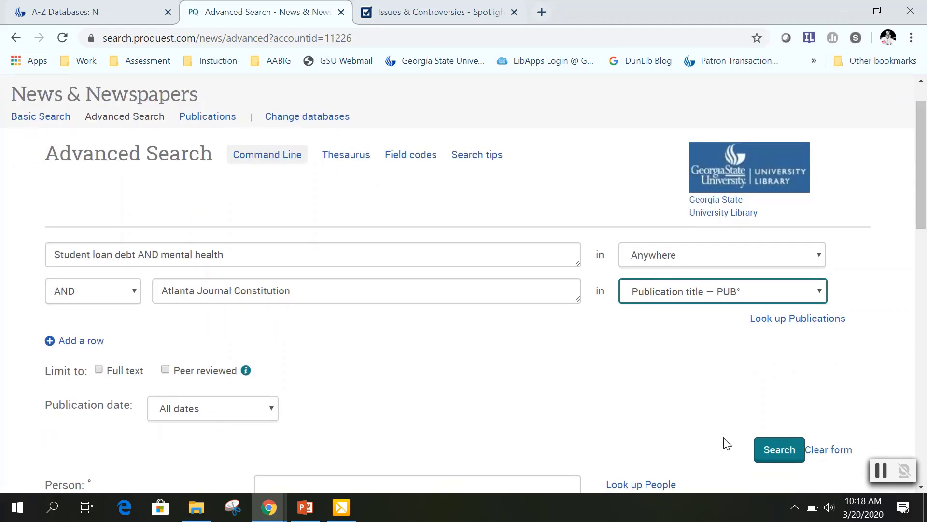
click(779, 458)
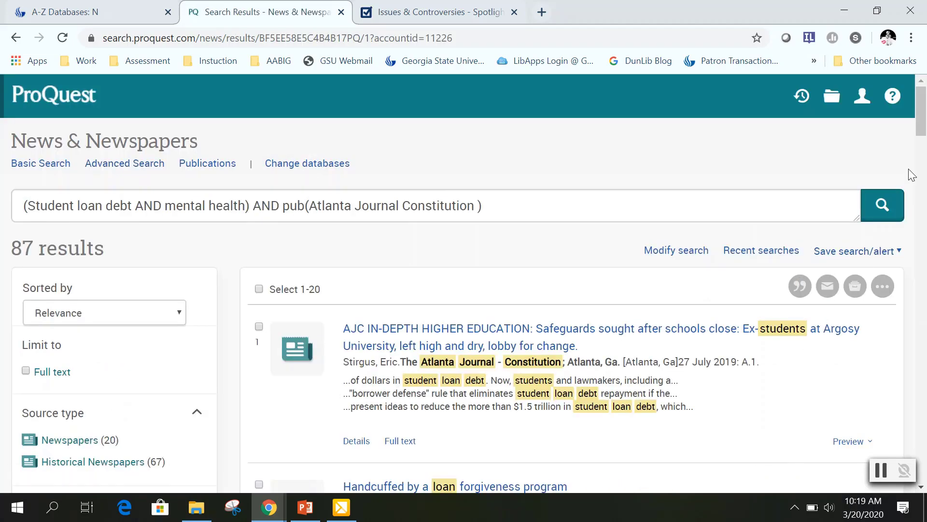
Step: Limit the results to publication dates 2000-2019 and look through the filtered articles
drag(924, 120, 925, 143)
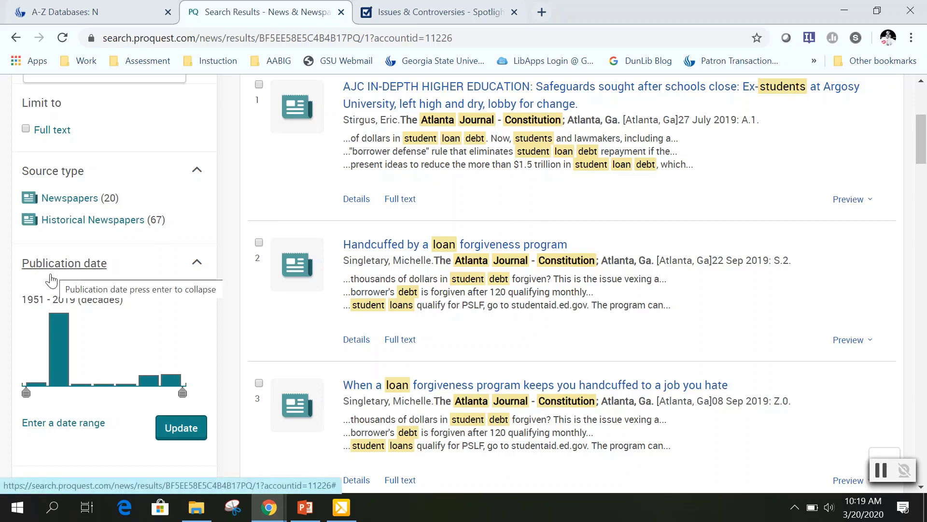
mouse_move(27, 399)
drag(27, 399, 139, 400)
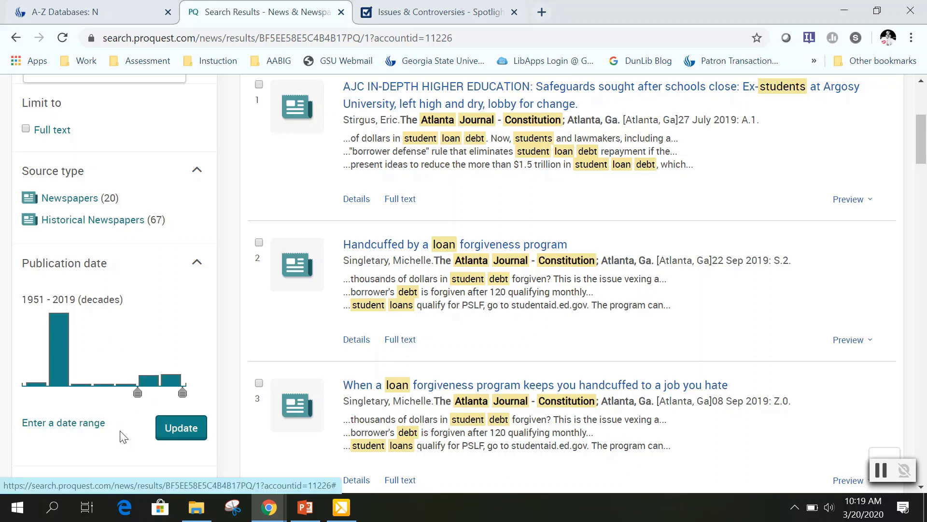
click(188, 434)
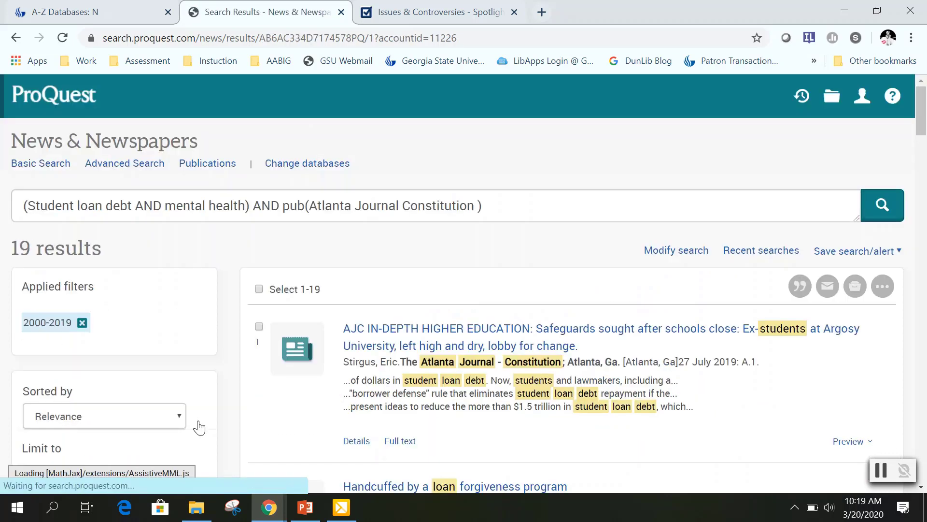
scroll(920, 131, down, 3)
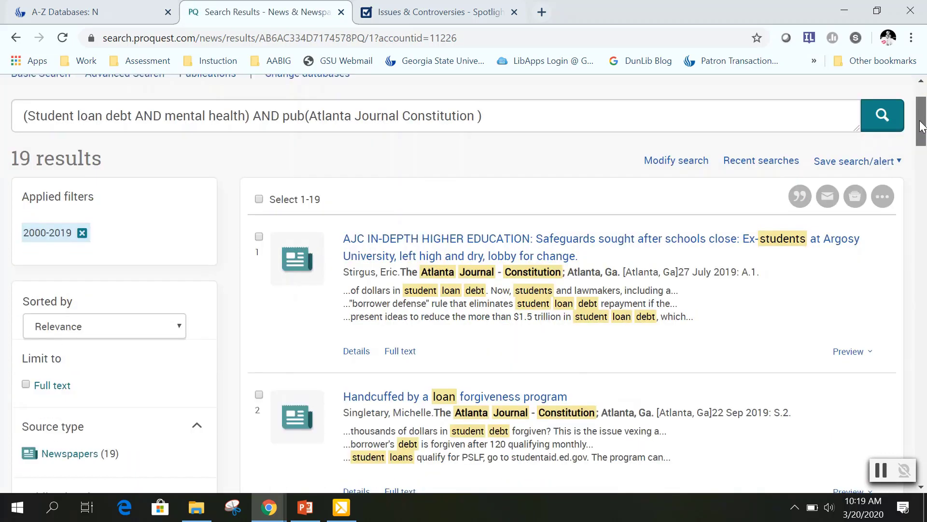
drag(920, 132, 923, 140)
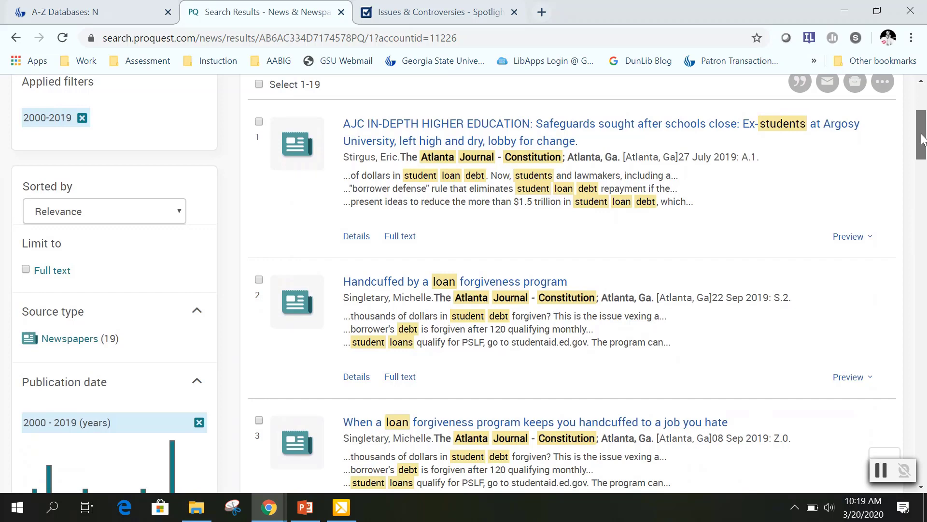
drag(923, 140, 923, 154)
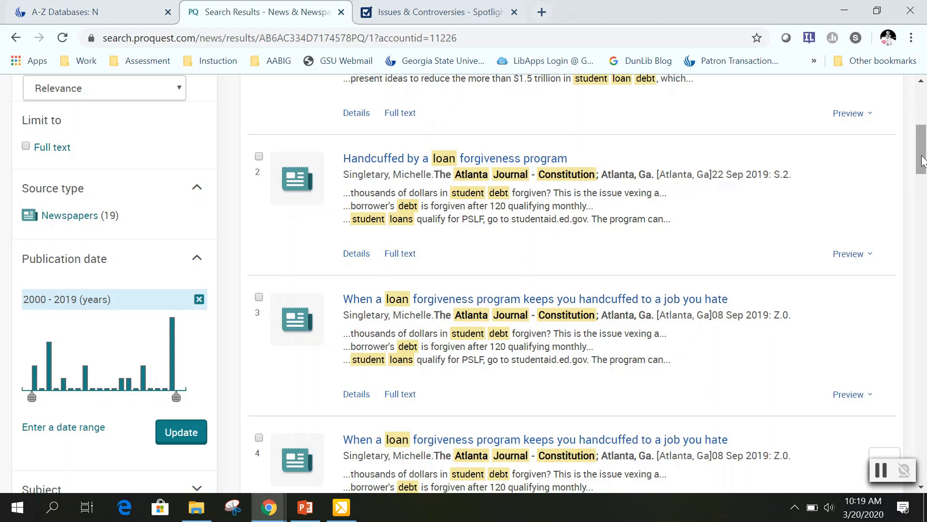
drag(923, 161, 922, 116)
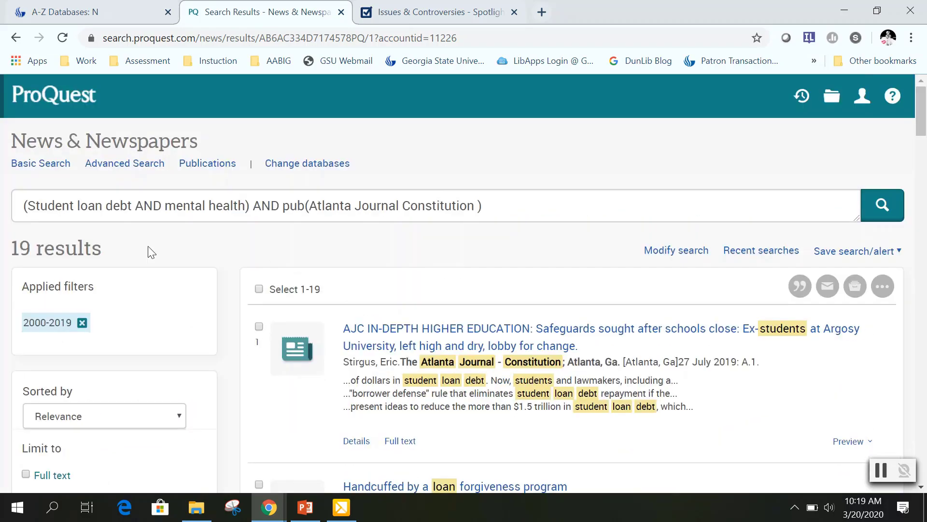
Step: Change the query's topic to "Student loan forgiveness program", keeping the Atlanta Journal Constitution publication restriction, and rerun the search
drag(246, 207, 105, 213)
text(forgivene)
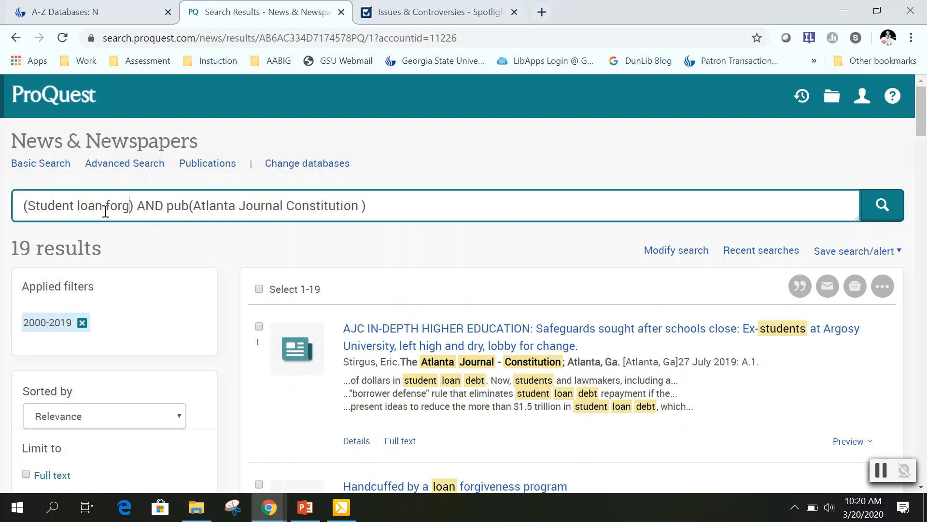
text(ss progra)
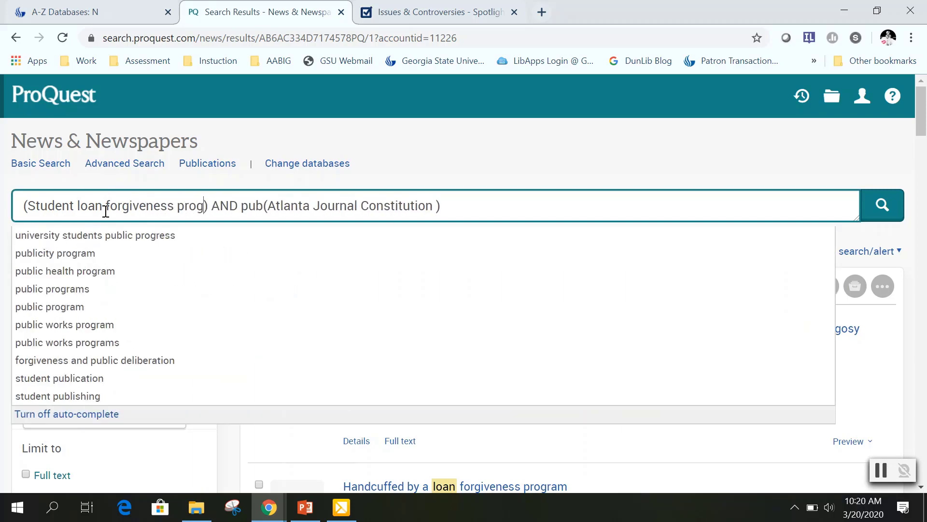
text(m)
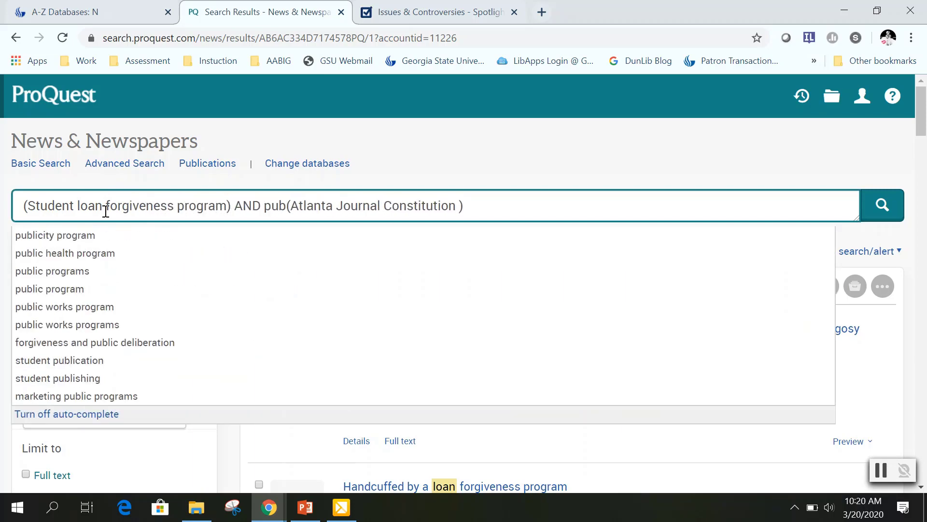
key(Return)
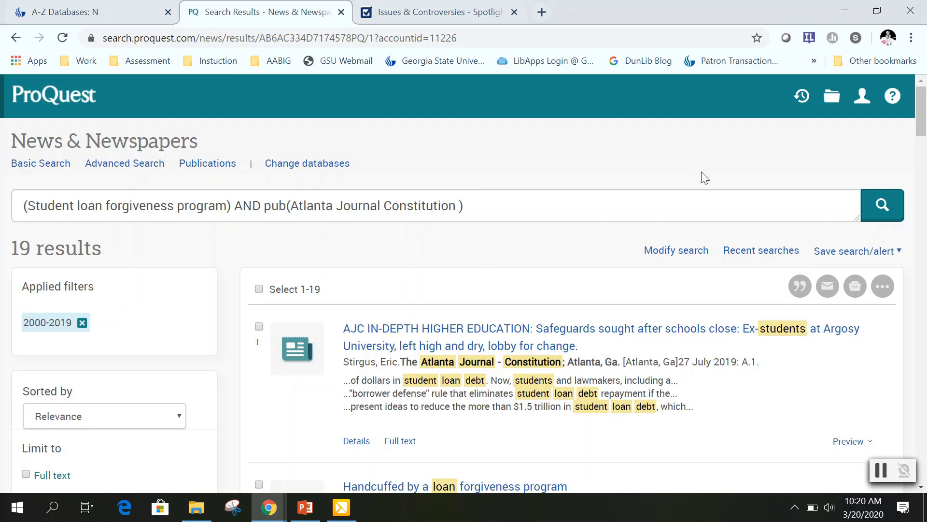
click(879, 207)
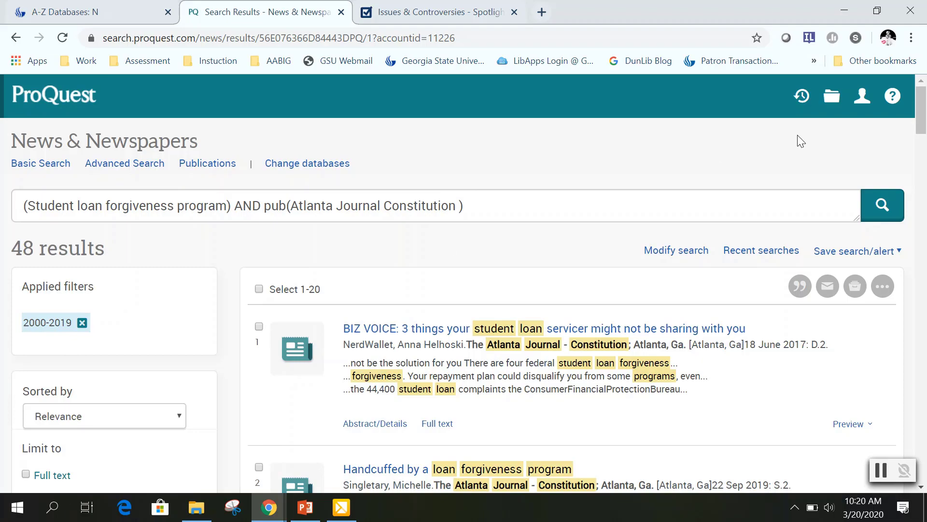
Step: Open the article "Handcuffed by a loan forgiveness program", view its citation in MLA 8th Edition style and close the citation
drag(922, 126, 923, 159)
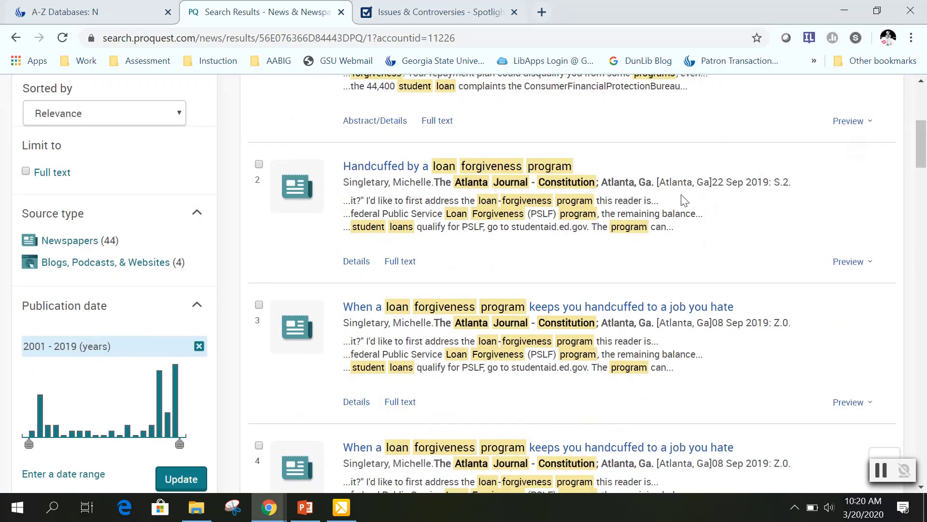
click(559, 172)
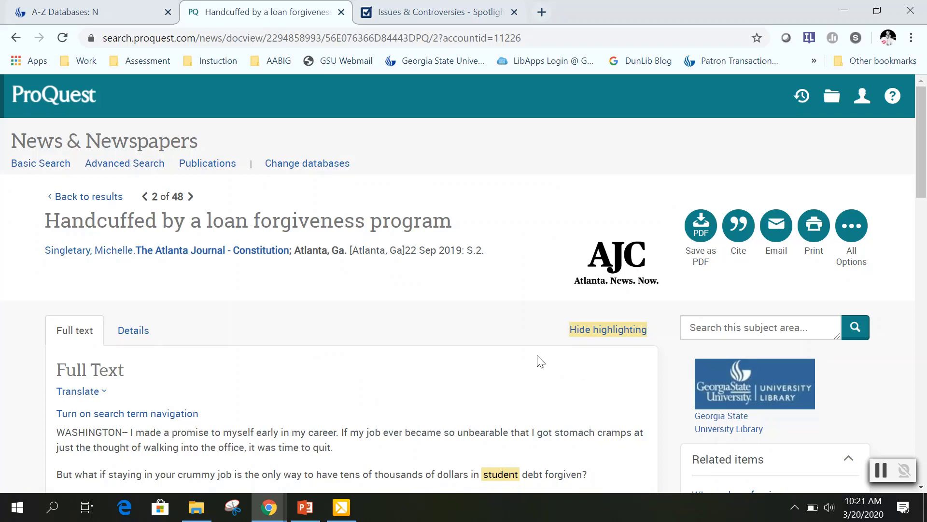
click(850, 232)
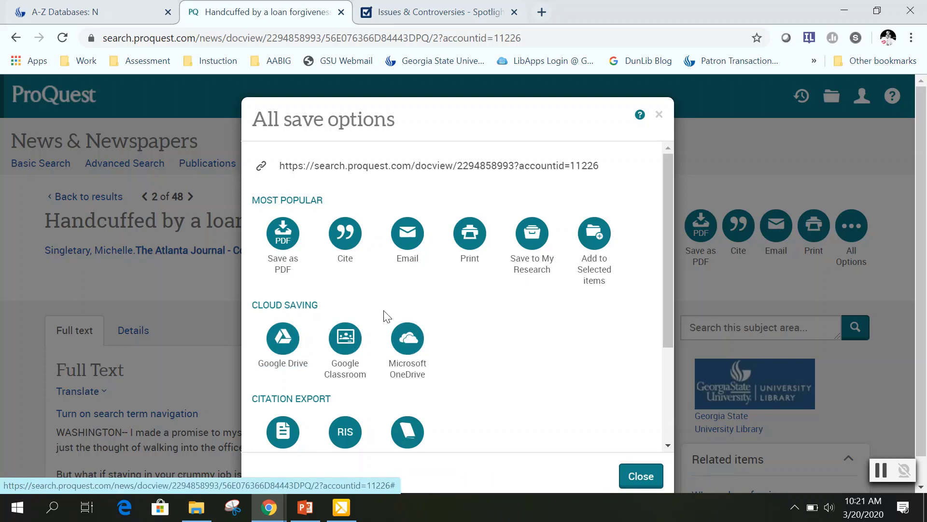
click(344, 234)
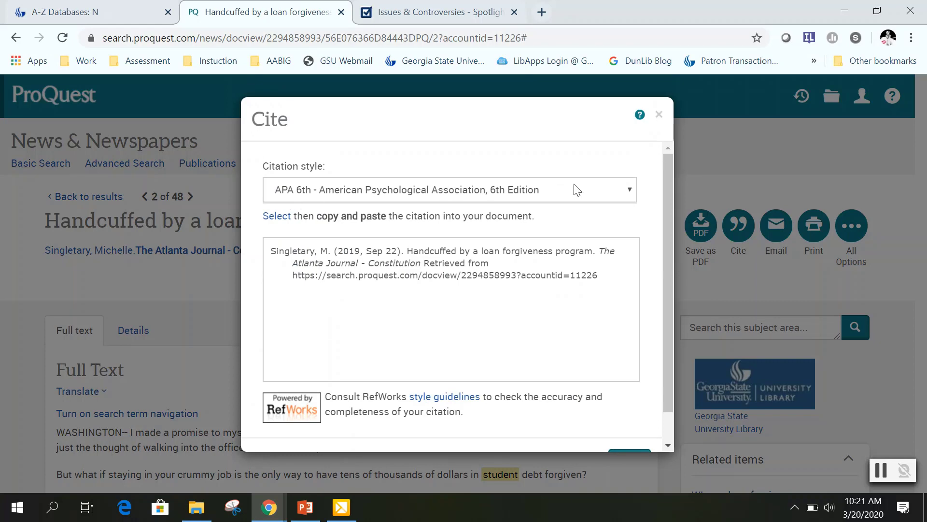
click(605, 196)
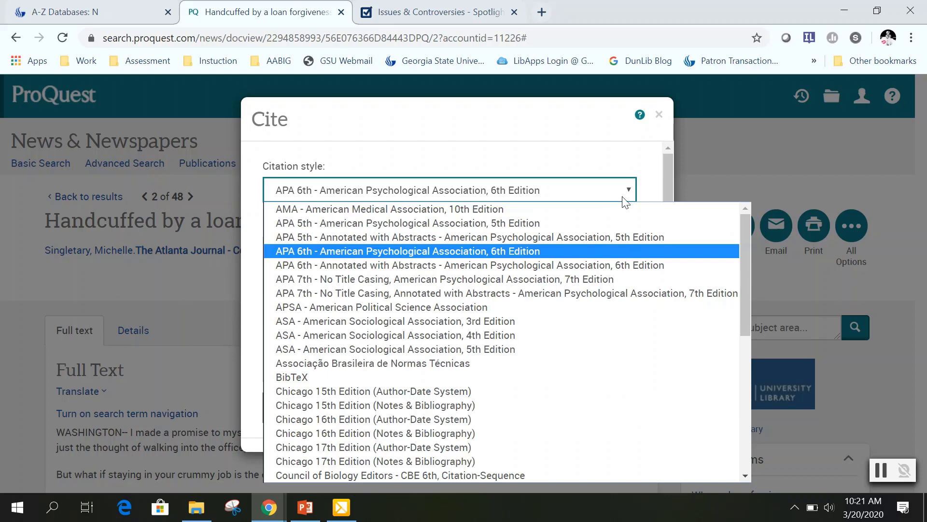
drag(749, 243, 757, 358)
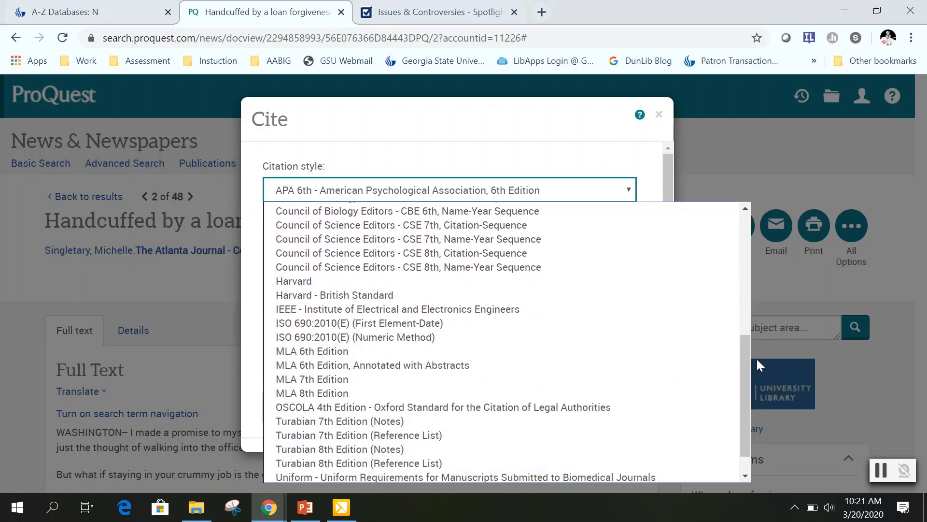
click(417, 395)
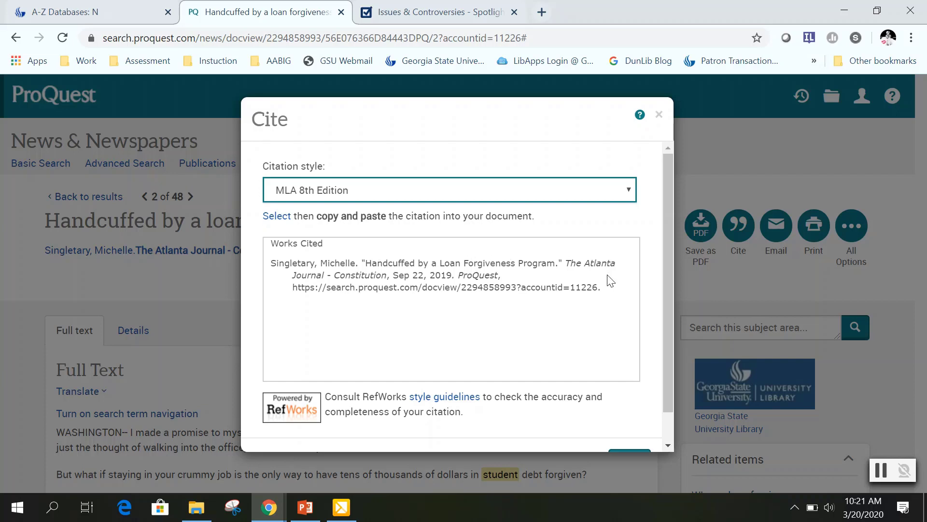
click(658, 116)
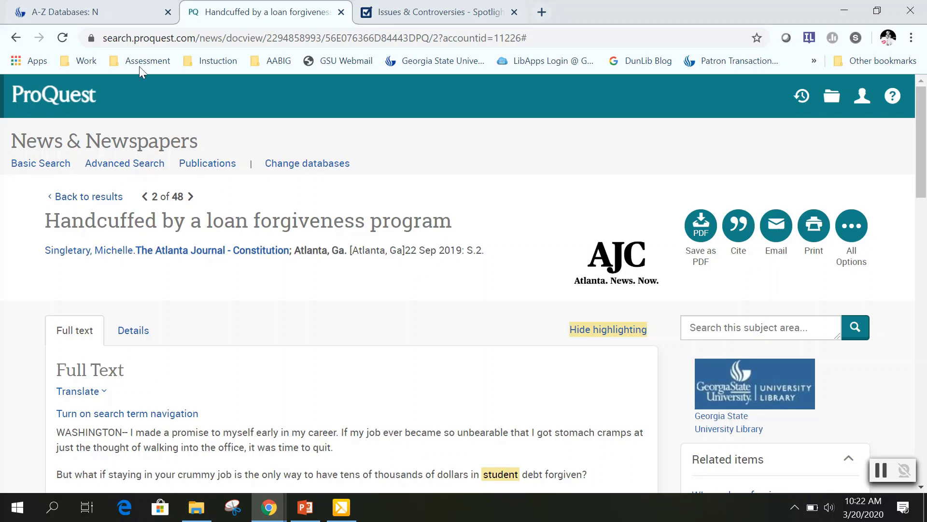
Step: Return to the Georgia State University Library home page from the A-Z Databases page and open the Chat With Us window
click(90, 18)
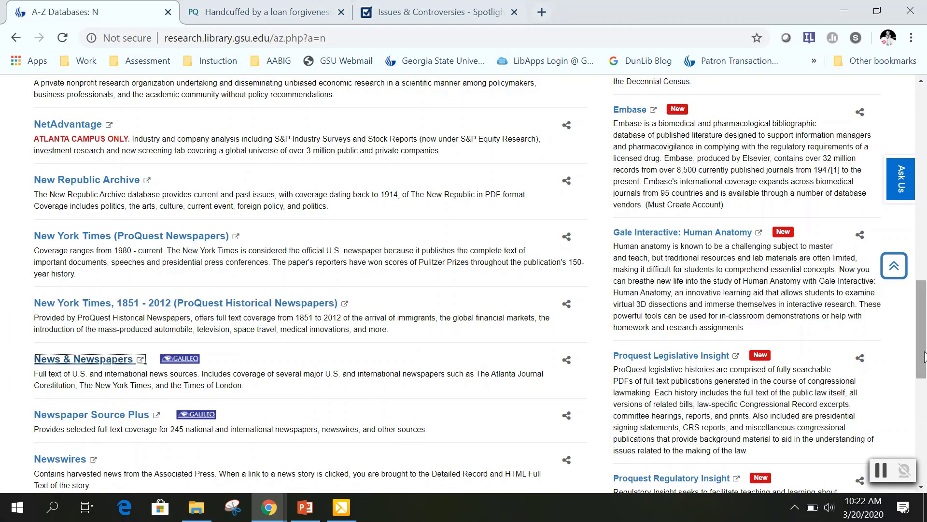
drag(925, 358, 924, 154)
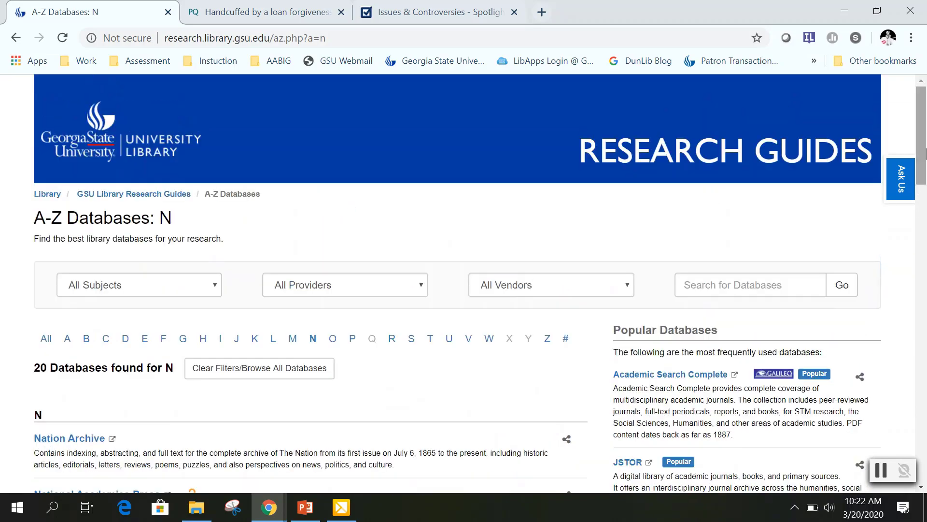
click(44, 196)
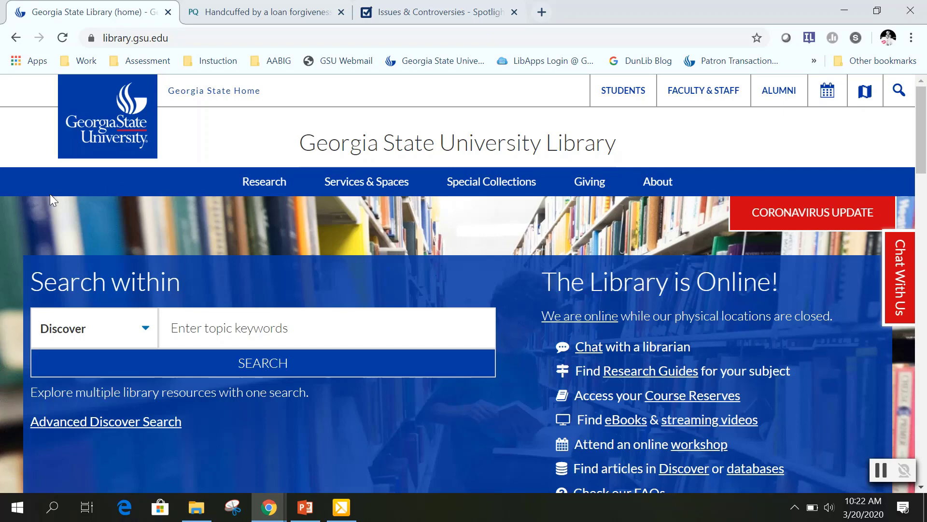
mouse_move(264, 184)
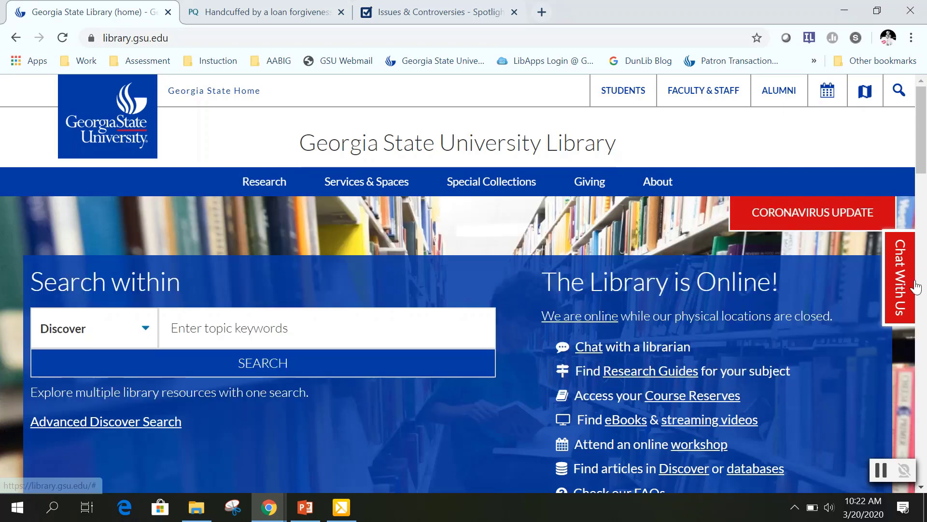
click(899, 305)
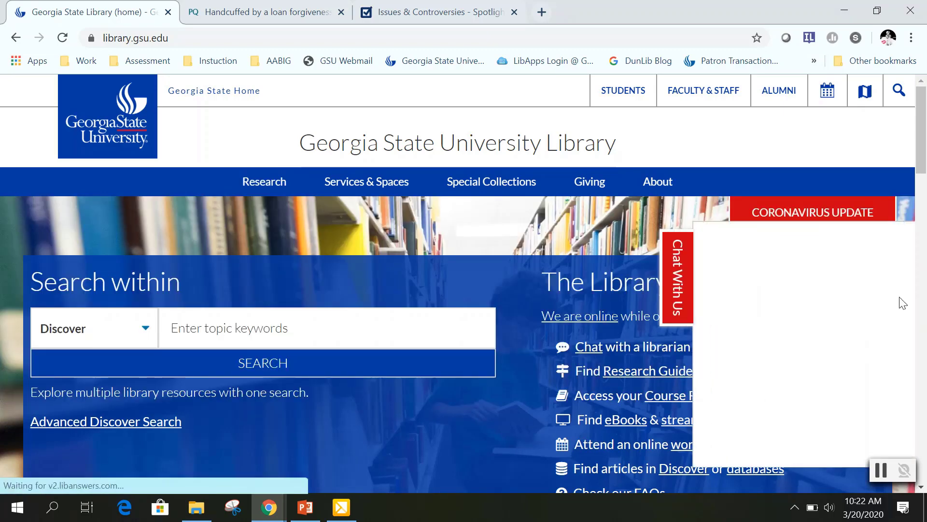